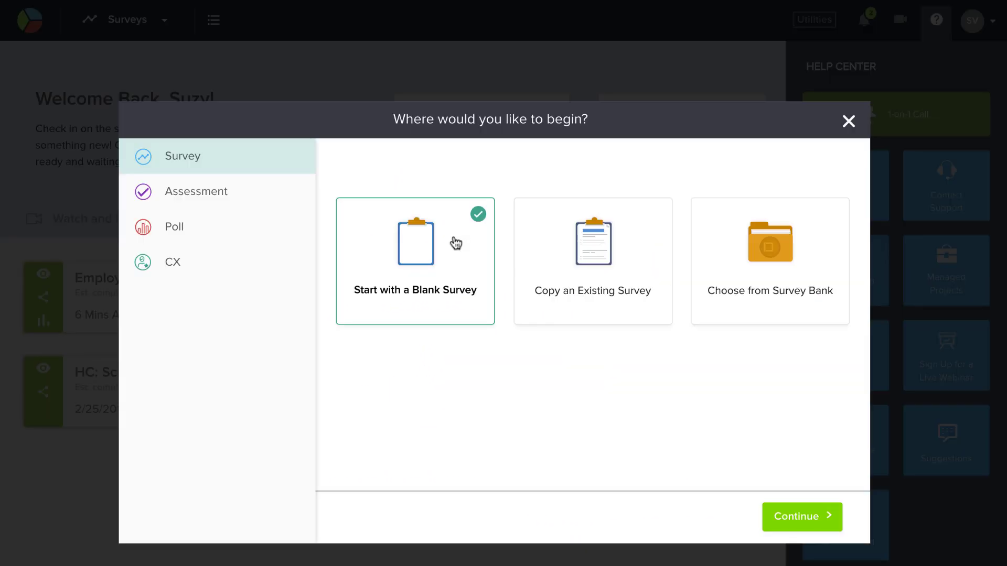
# Start a blank survey titled "Employee Satisfaction Survey" in the Main folder with English as primary language
pyautogui.click(778, 526)
pyautogui.write('Employee Satisfaction Survey')
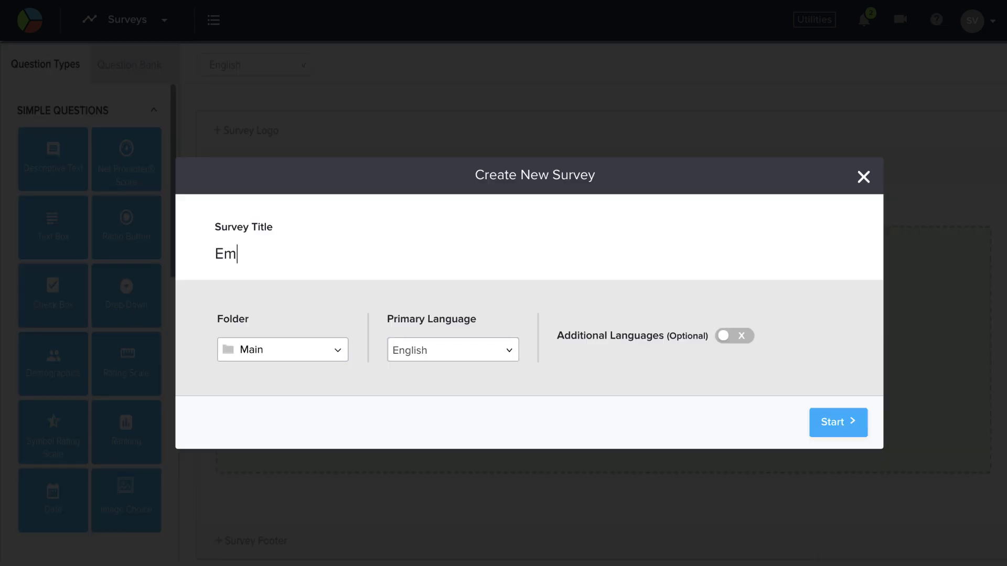
pyautogui.click(828, 433)
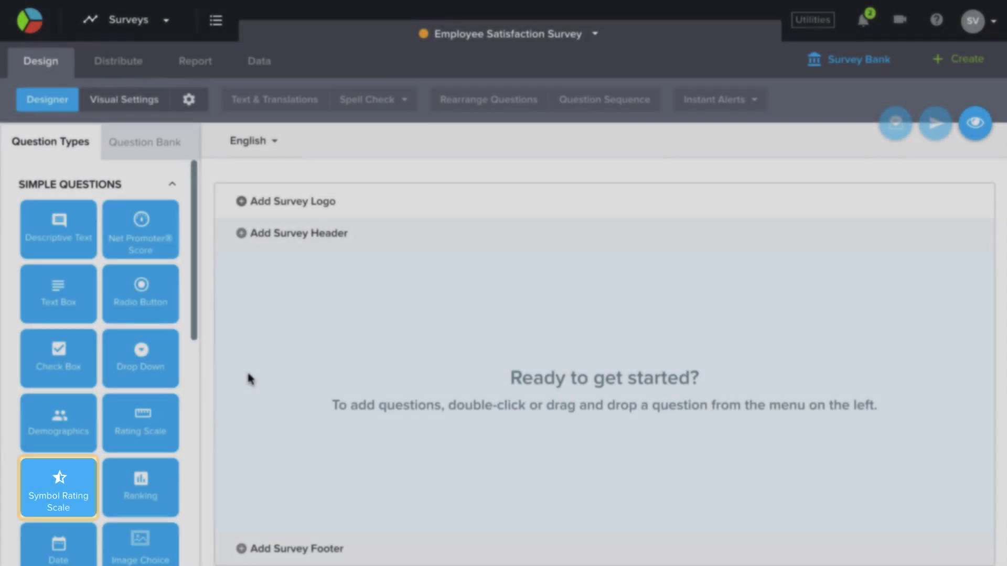
# Add and save a Rating Radio Button question "Overall, how satisfied are you working for ABC, Inc.?" with five weighted satisfaction answers, giving Satisfied a weight of 4
pyautogui.scroll(-10, 165, 429)
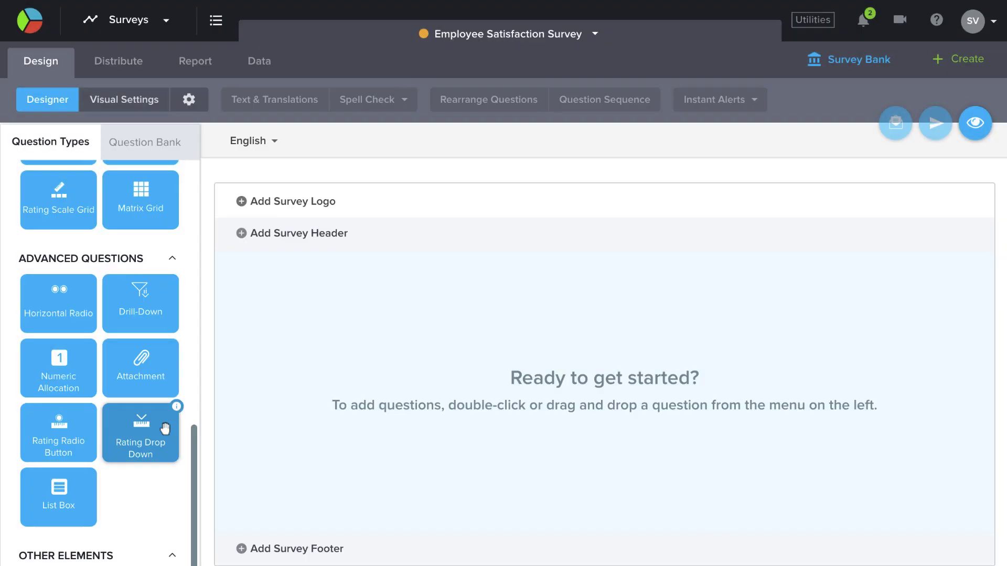
pyautogui.moveTo(69, 437); pyautogui.dragTo(389, 400)
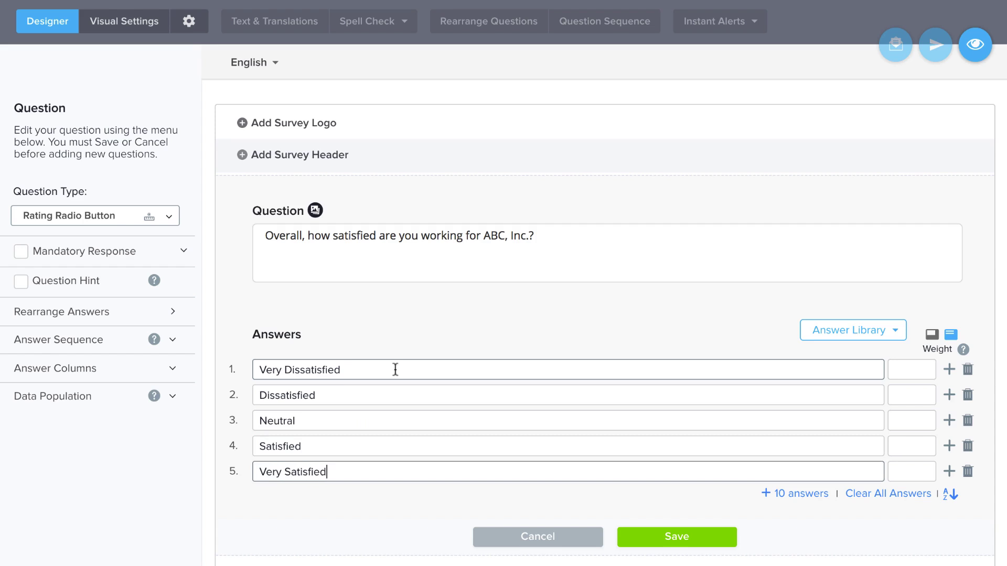
pyautogui.click(903, 370)
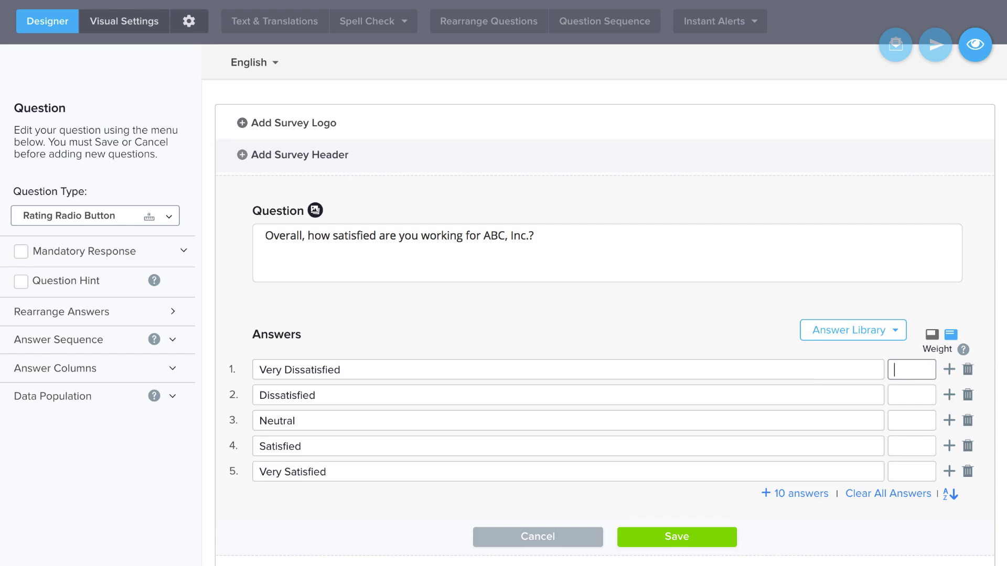
pyautogui.click(912, 421)
pyautogui.press('Tab')
pyautogui.write('4')
pyautogui.press('Tab')
pyautogui.click(718, 542)
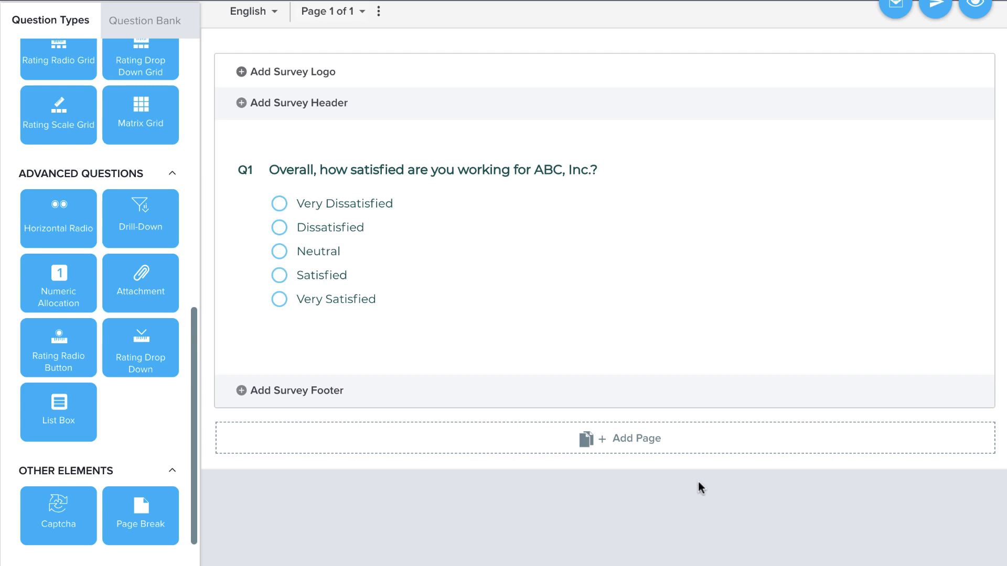
# Add a second page with a Text Box question reading "Please explain why you identified your satisfaction level as."
pyautogui.click(674, 444)
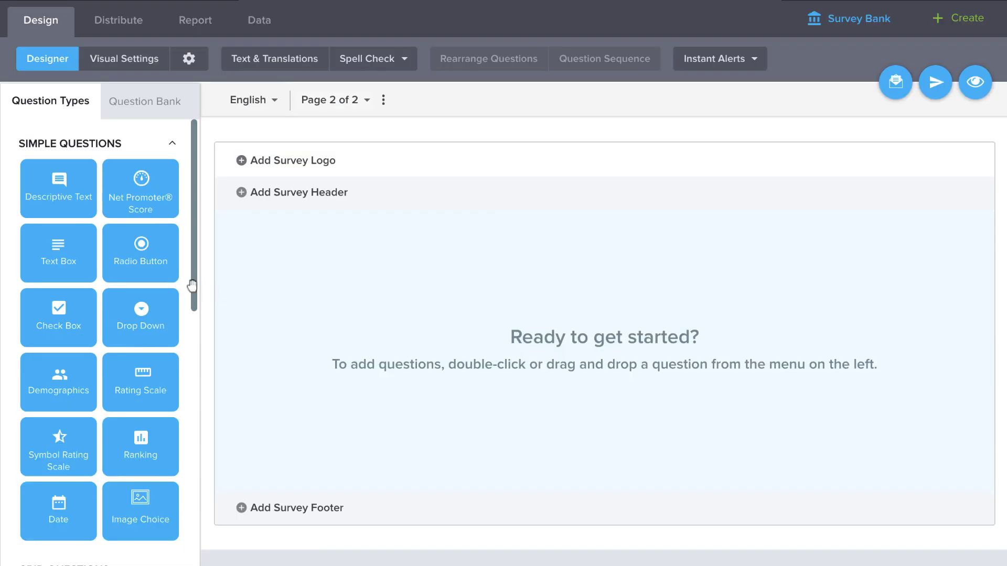
pyautogui.moveTo(59, 249); pyautogui.dragTo(345, 263)
pyautogui.write('Please explain why you identified your satisfaction level as.')
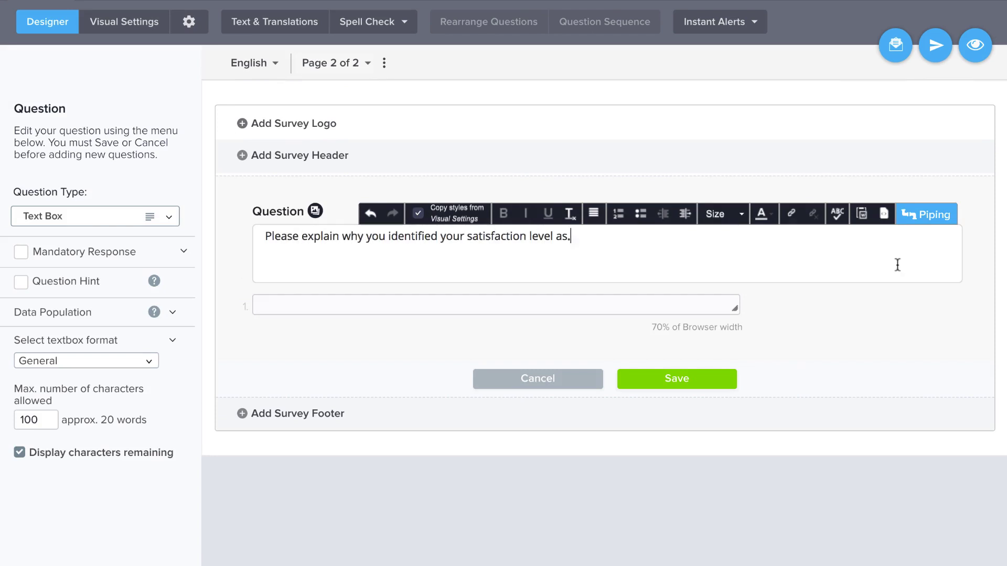
# Pipe the answer from Q.1 into the question text before the final period and save the question
pyautogui.click(918, 216)
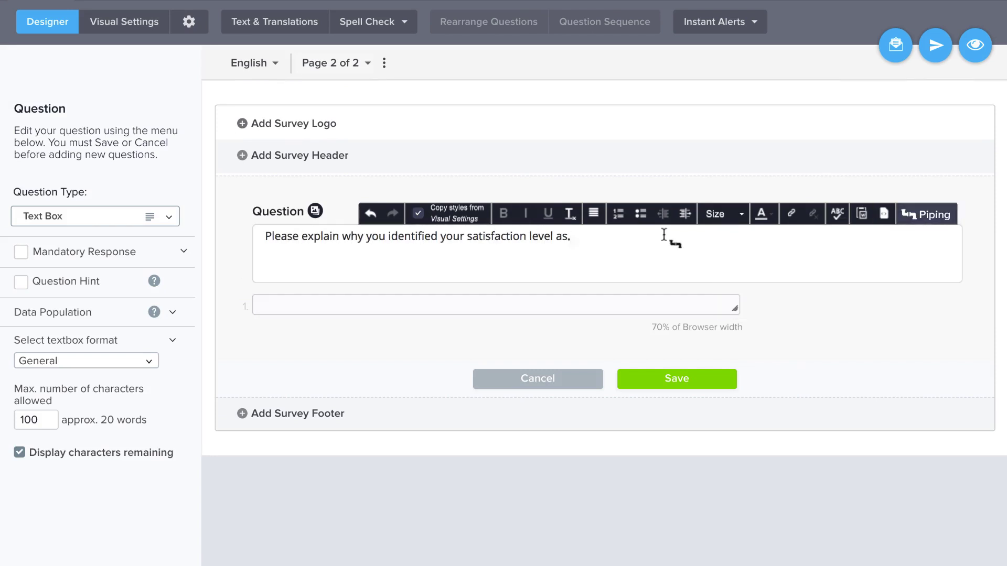
pyautogui.click(574, 235)
pyautogui.click(574, 329)
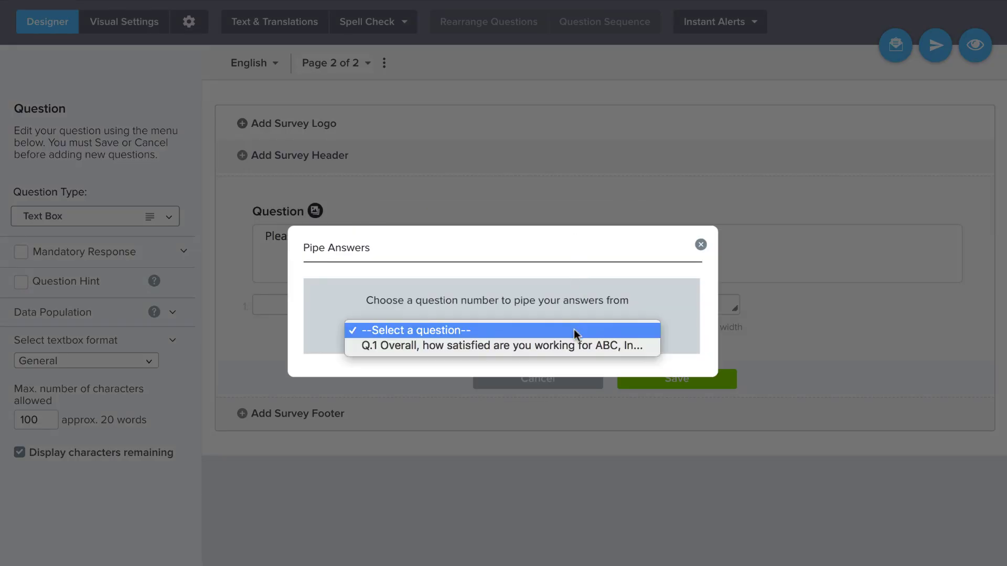
pyautogui.click(574, 345)
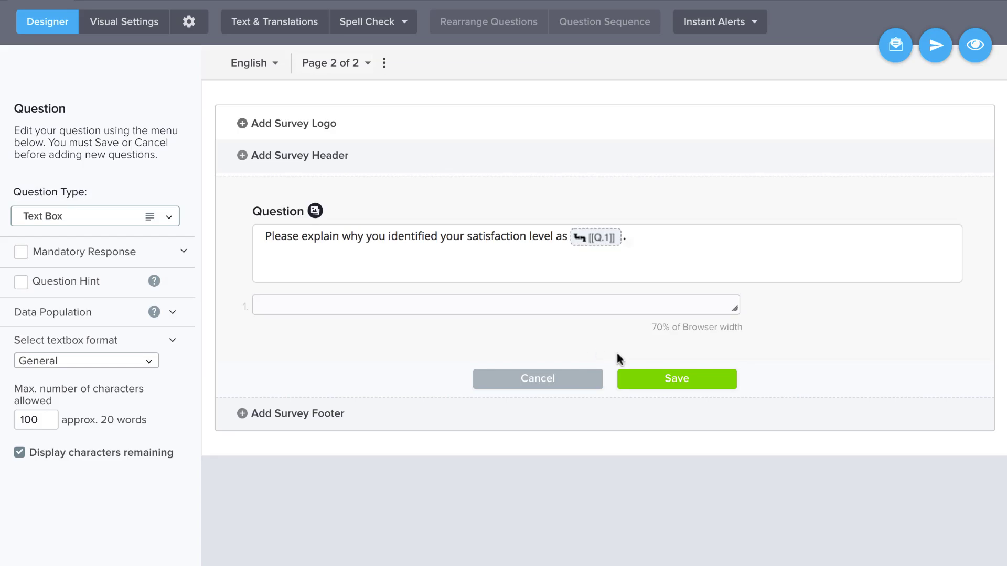
pyautogui.click(701, 379)
# Add a Matrix Grid question below Q2 with the header "Please share your satisfaction with each of the following elements."
pyautogui.scroll(-7, 163, 424)
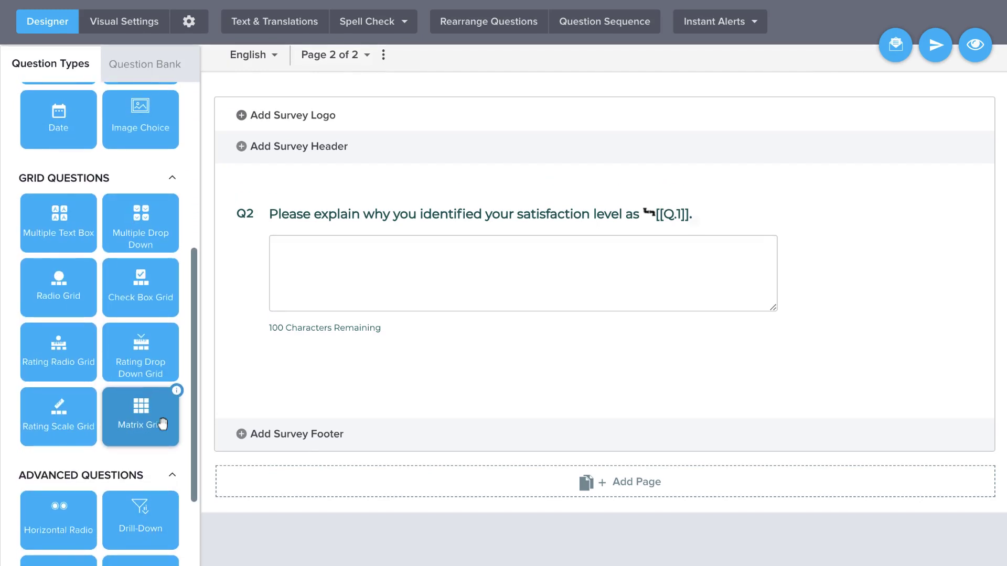
pyautogui.moveTo(164, 424); pyautogui.dragTo(533, 417)
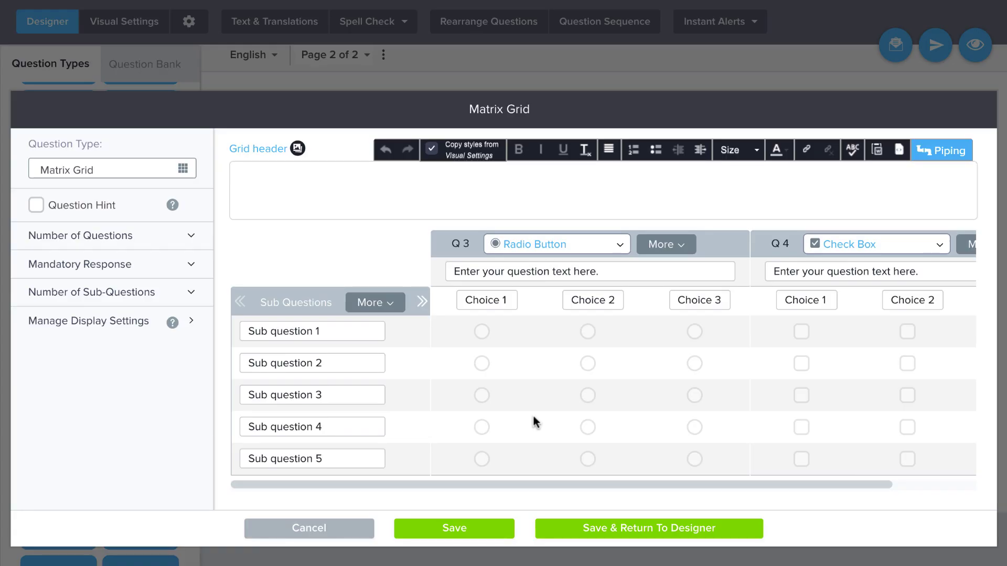
pyautogui.write('Please share your satisfaction with each of the following elements.')
# Title the grid's radio button column "Rate your satisfaction." and name its choices Dissatisfied, Neutral and Satisfied
pyautogui.press('Tab')
pyautogui.write('Rate your satisfaction.')
pyautogui.press('Tab')
pyautogui.write('Dissatifie')
pyautogui.press('Tab')
pyautogui.write('Neutral')
pyautogui.press('Tab')
# Fill in sub-questions "Your pay.", "Your career progression here thus far.", "Your benefits." and "The process used to determine annual raises.", and delete the fifth
pyautogui.write('Your career progression he')
pyautogui.press('Tab')
pyautogui.write('Your benefits.')
pyautogui.press('Tab')
pyautogui.write('The process used to deter')
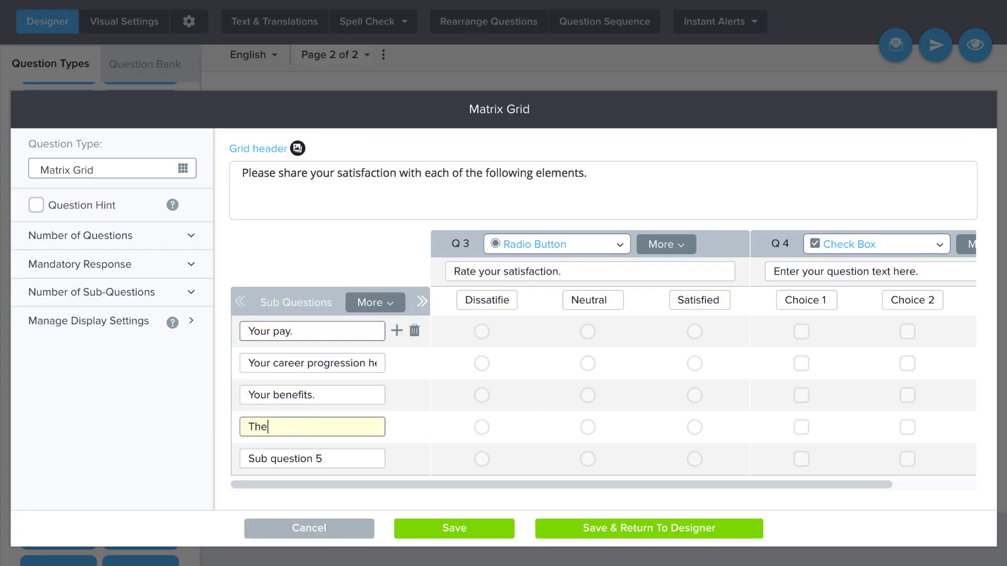
pyautogui.click(413, 459)
# Make the second grid column a general text box "Please explain your answer." with a height of 2 lines, and save the grid
pyautogui.write('Please explain your answer.')
pyautogui.click(919, 295)
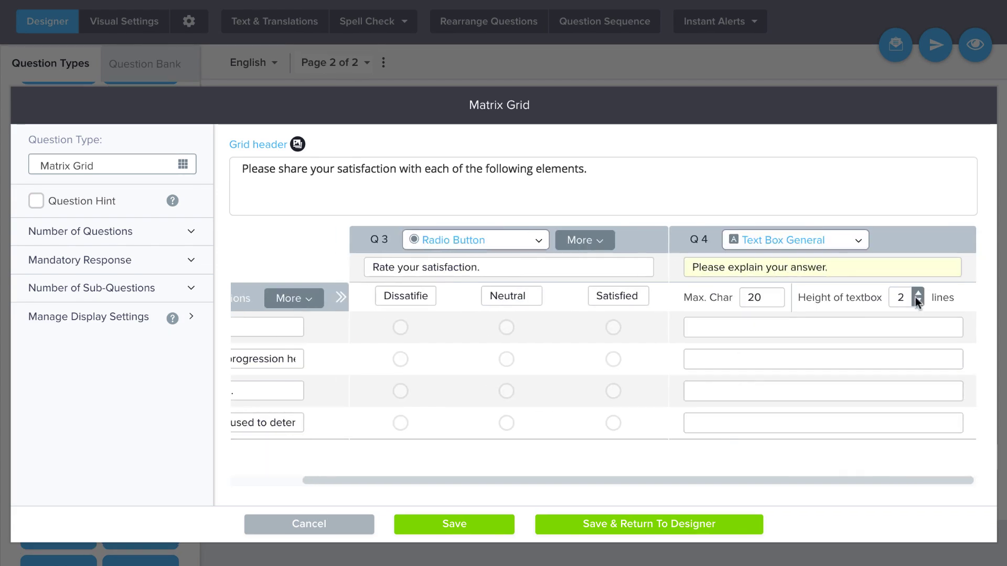
pyautogui.click(681, 528)
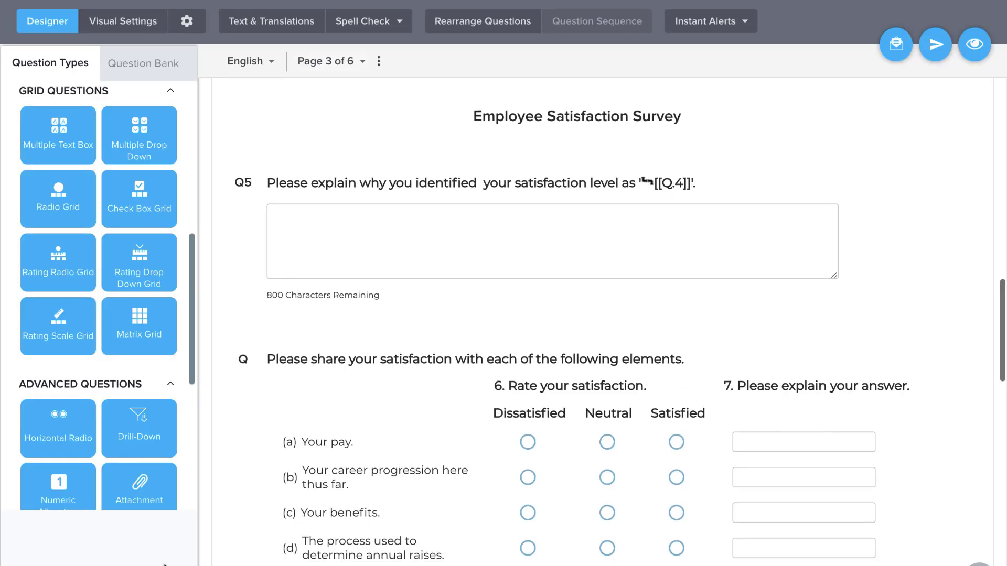
# Add and save a Radio Grid "Please indicate the extent to which you agree with the following statements." with four supervisor statements and a five-point agreement scale
pyautogui.scroll(-3, 164, 524)
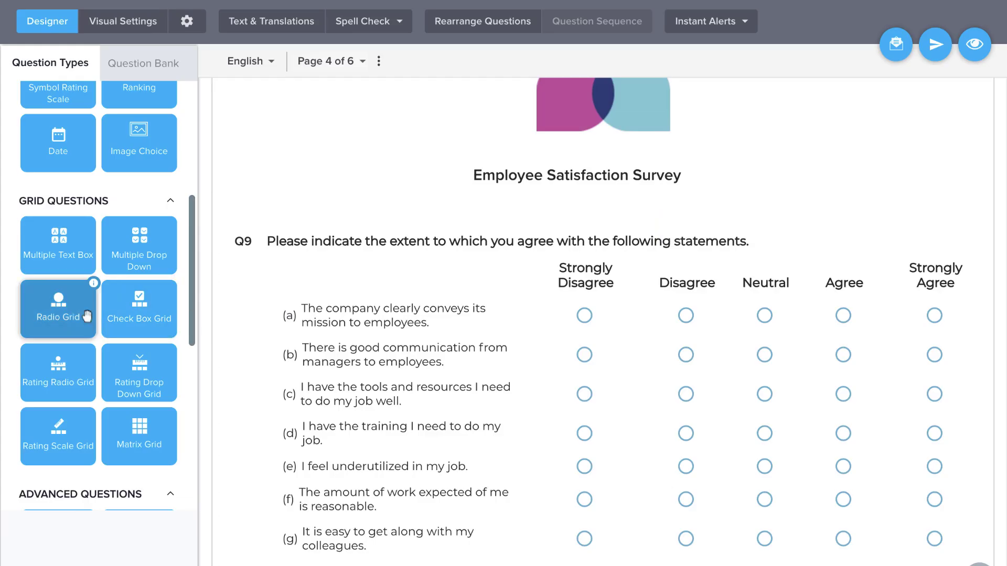
pyautogui.moveTo(56, 224); pyautogui.dragTo(483, 539)
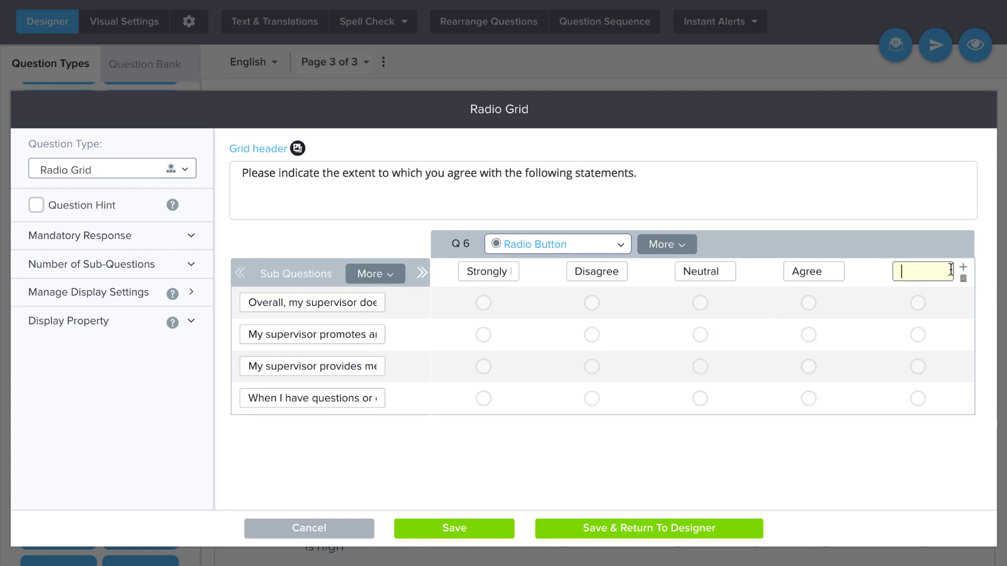
pyautogui.click(709, 522)
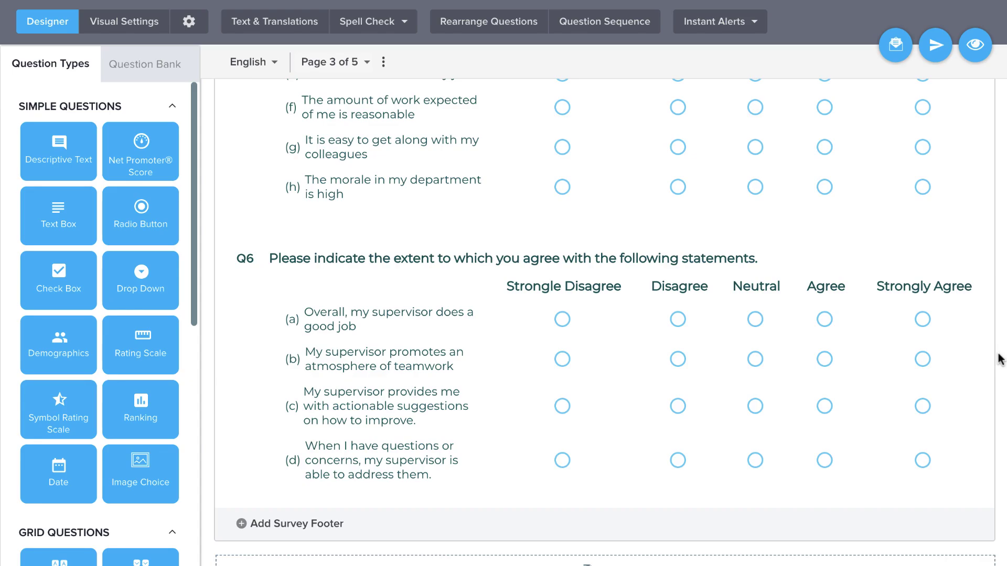
# Open Branching from the first question's options and apply Advanced Branching to page 1
pyautogui.scroll(-3, 1000, 359)
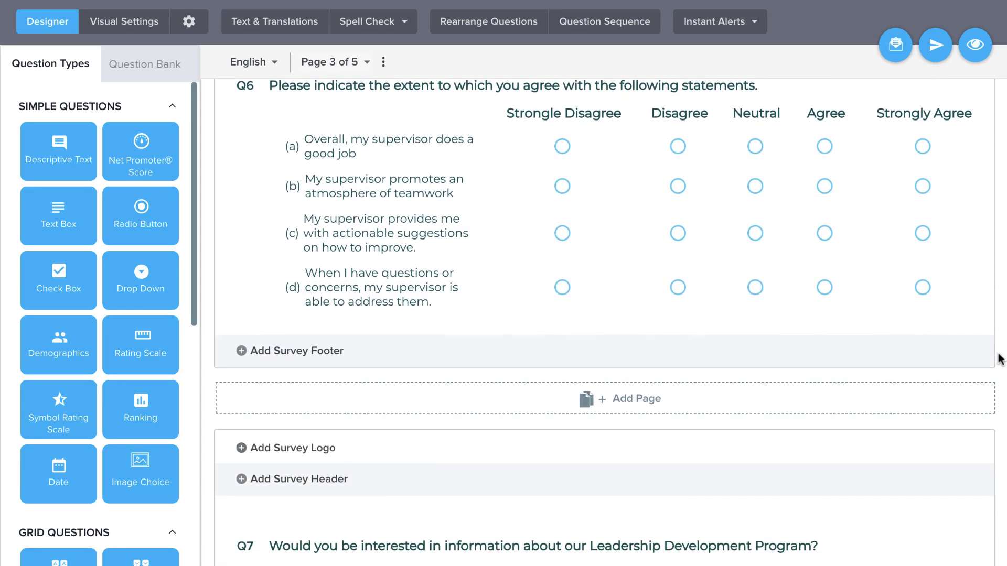
pyautogui.scroll(-5, 1000, 359)
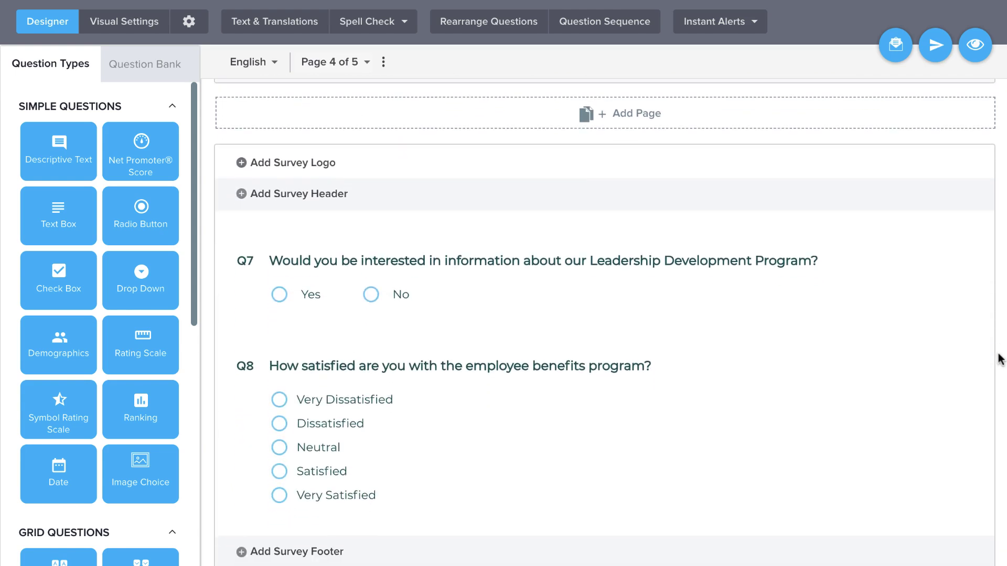
pyautogui.scroll(-5, 1000, 359)
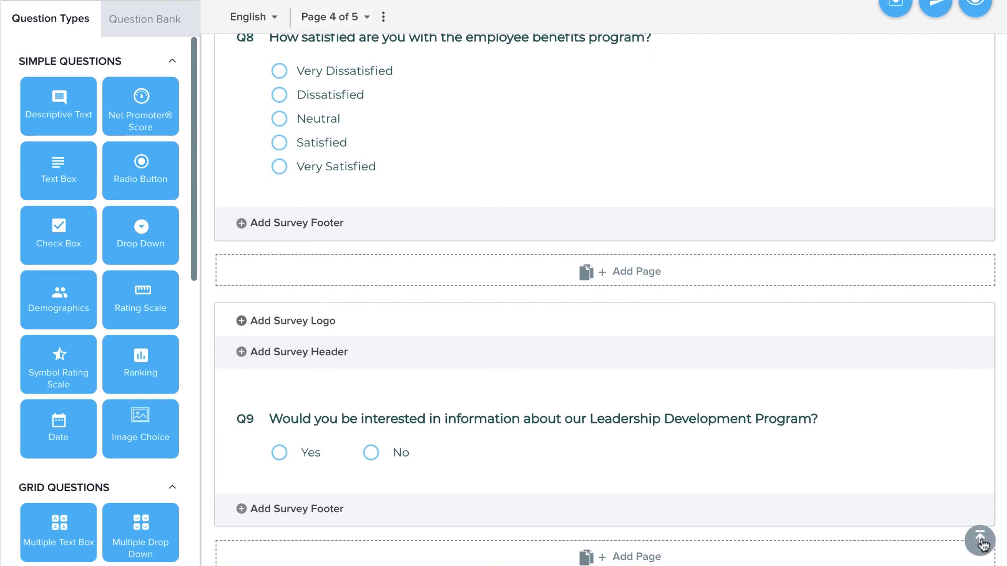
pyautogui.click(982, 541)
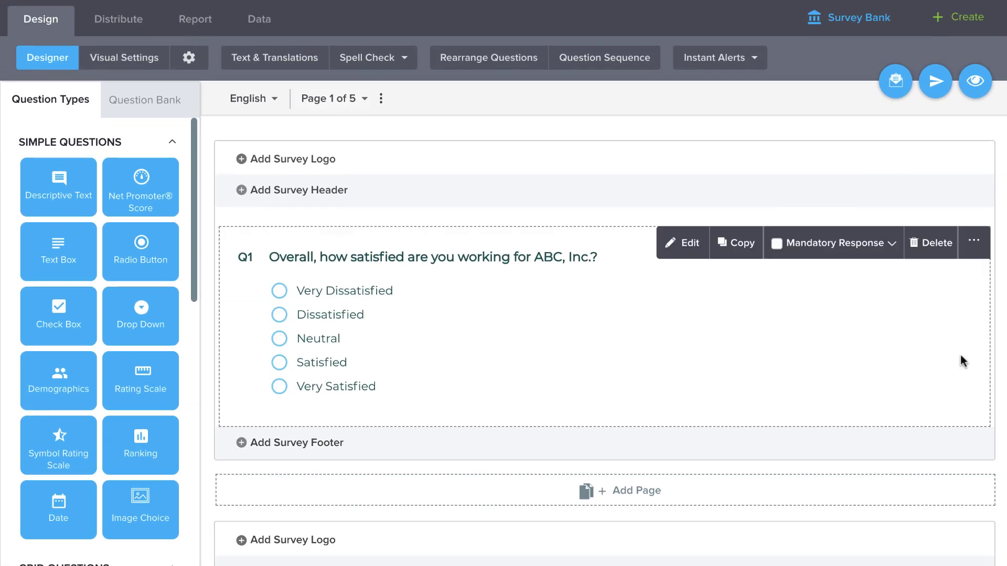
pyautogui.click(975, 244)
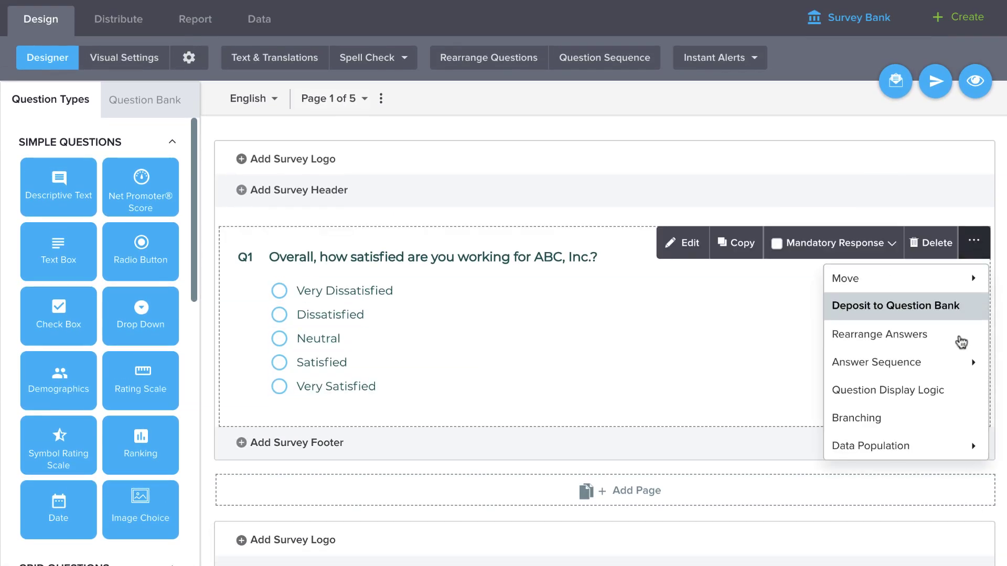
pyautogui.click(950, 421)
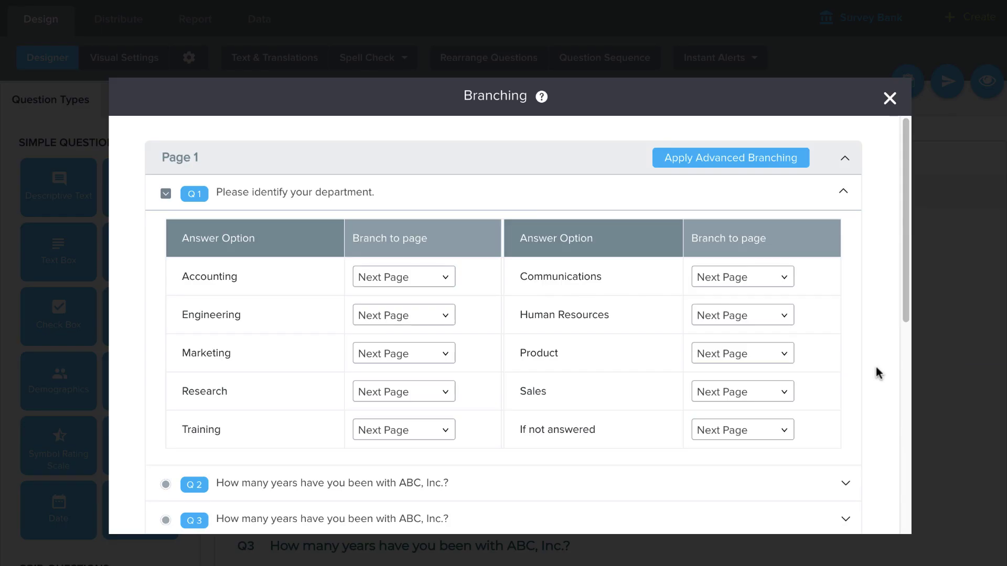
pyautogui.click(714, 159)
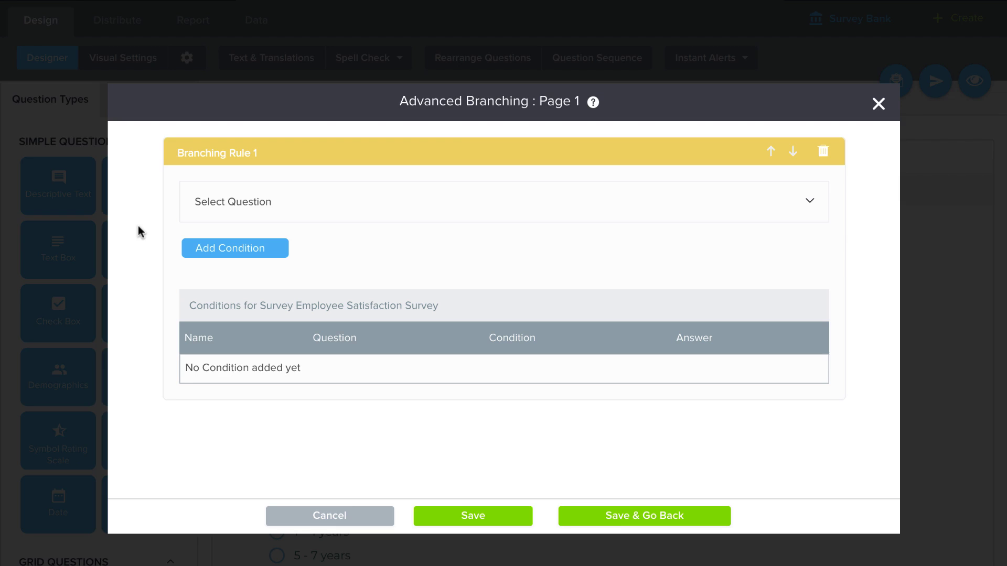
# Add a branching condition that Q2 "Please identify your position." is one of the following: Analyst or Consultant
pyautogui.click(337, 203)
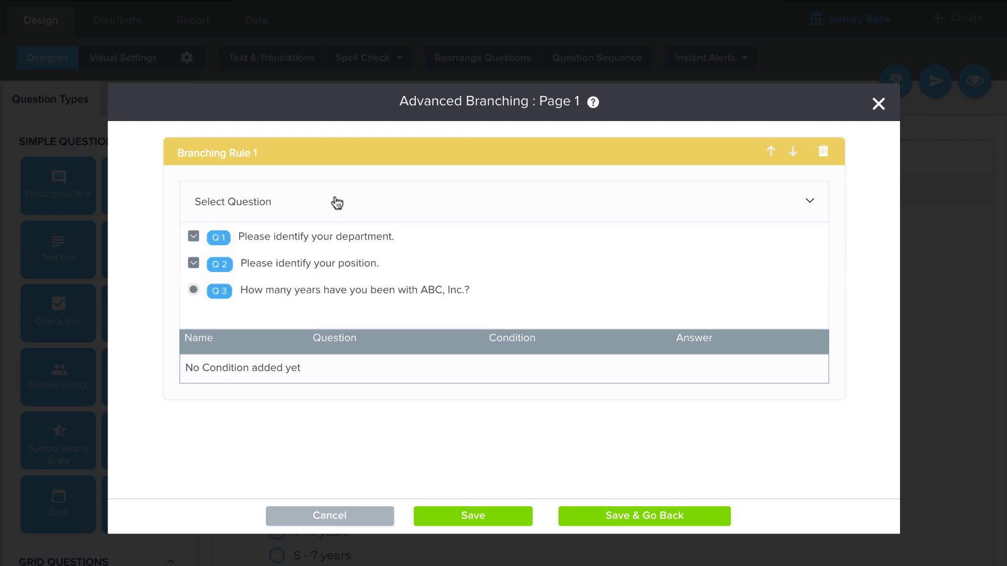
pyautogui.click(321, 267)
pyautogui.click(322, 250)
pyautogui.click(319, 284)
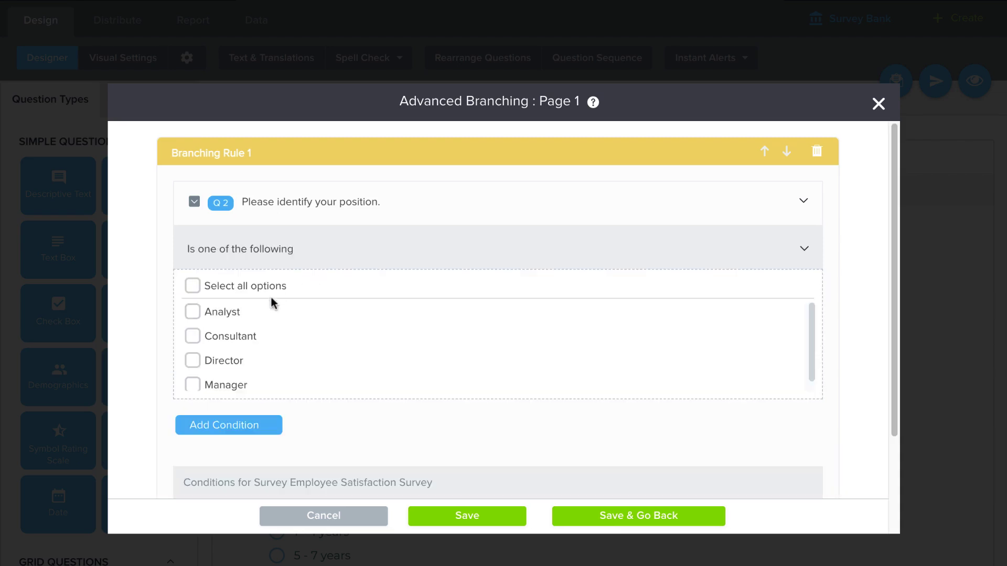
pyautogui.click(229, 317)
pyautogui.click(223, 340)
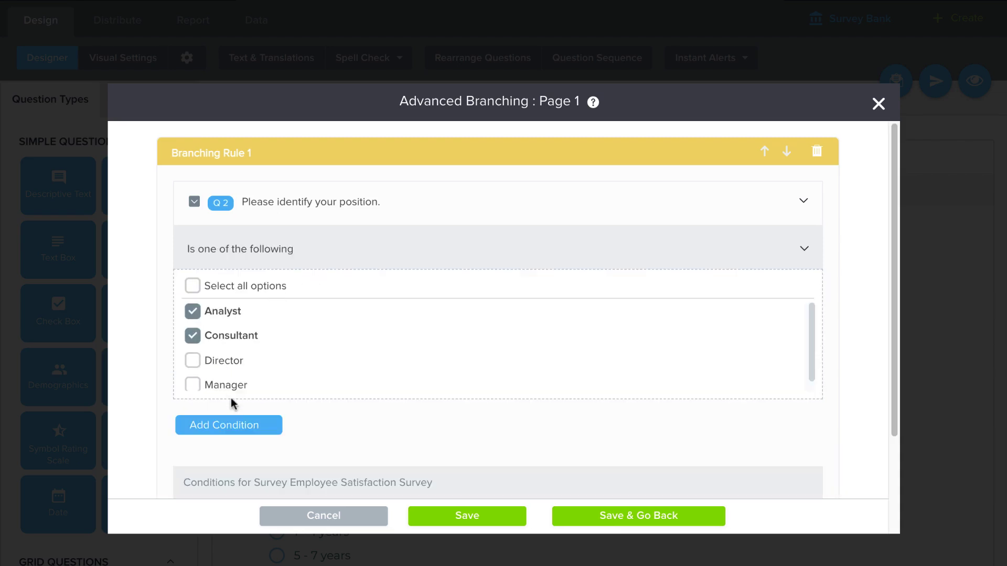
pyautogui.click(241, 429)
# Add a second condition that Q3 on years with ABC, Inc. is one of the following: 5 - 7 years or More than 7 years
pyautogui.click(336, 203)
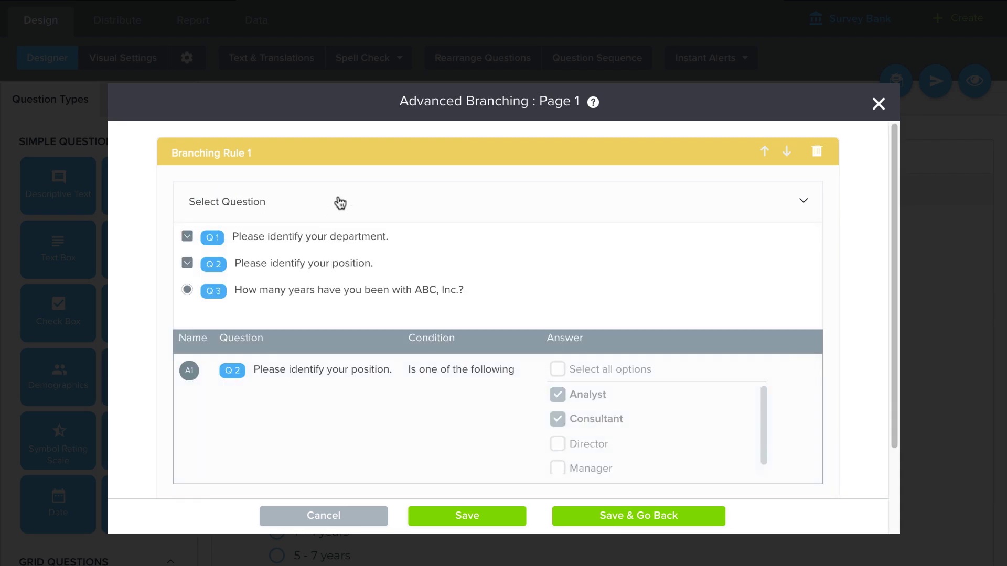
pyautogui.click(316, 290)
pyautogui.click(321, 256)
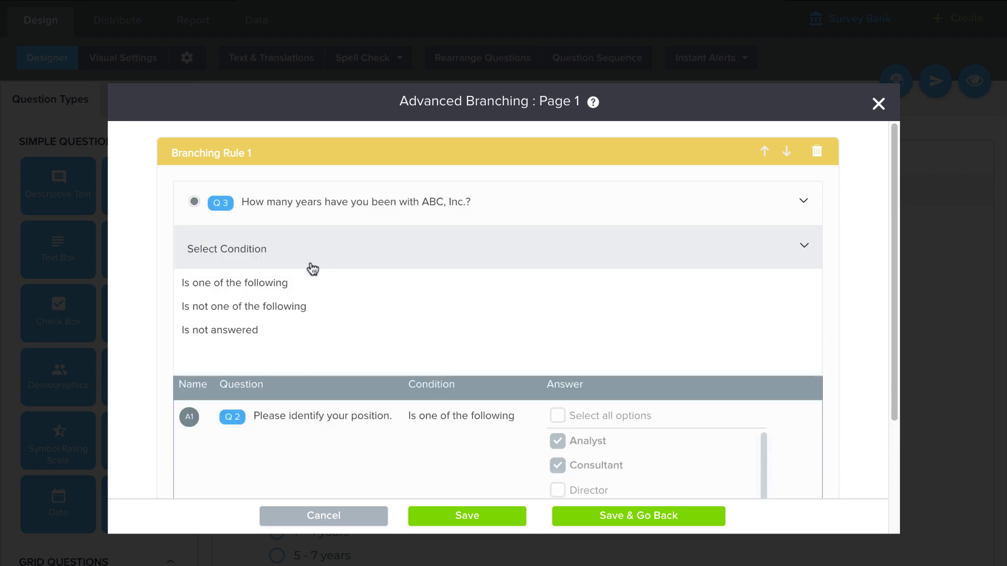
pyautogui.click(293, 284)
pyautogui.click(241, 361)
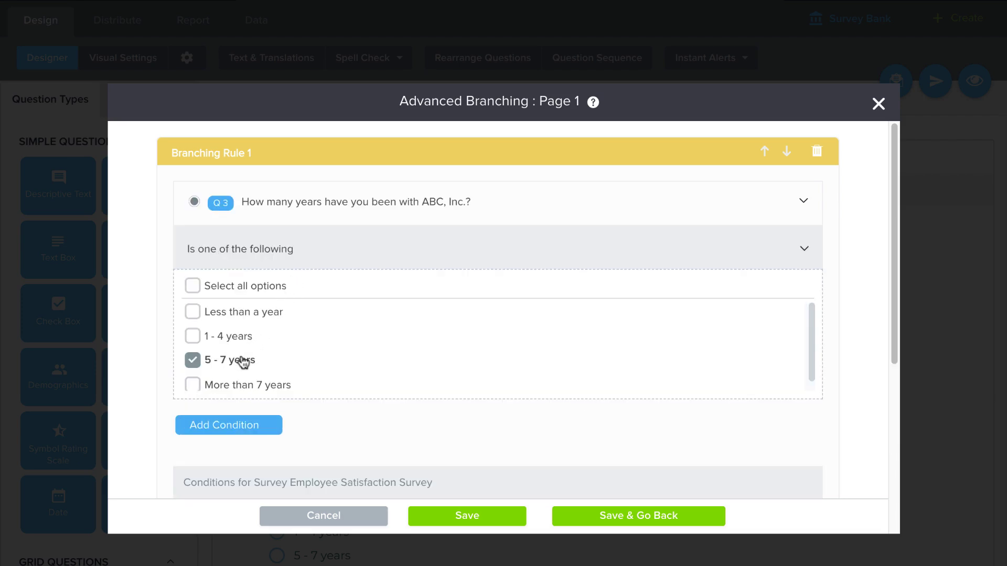
pyautogui.click(236, 385)
pyautogui.click(226, 426)
# Define Branching Rule 1 as A1 AND A2 going to page 6, save it, and close the branching settings
pyautogui.scroll(-5, 225, 422)
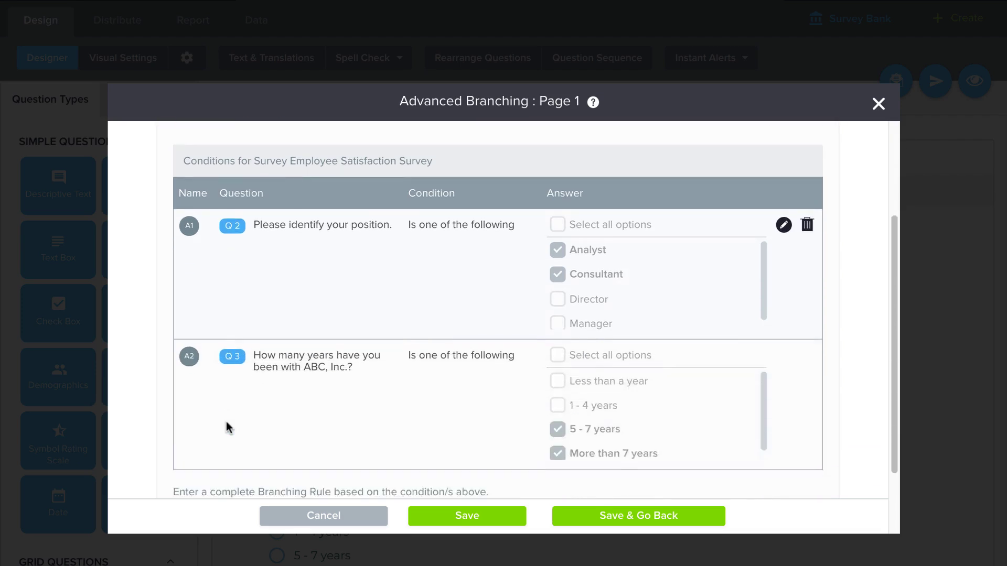
pyautogui.click(225, 422)
pyautogui.write('A1 AND A2')
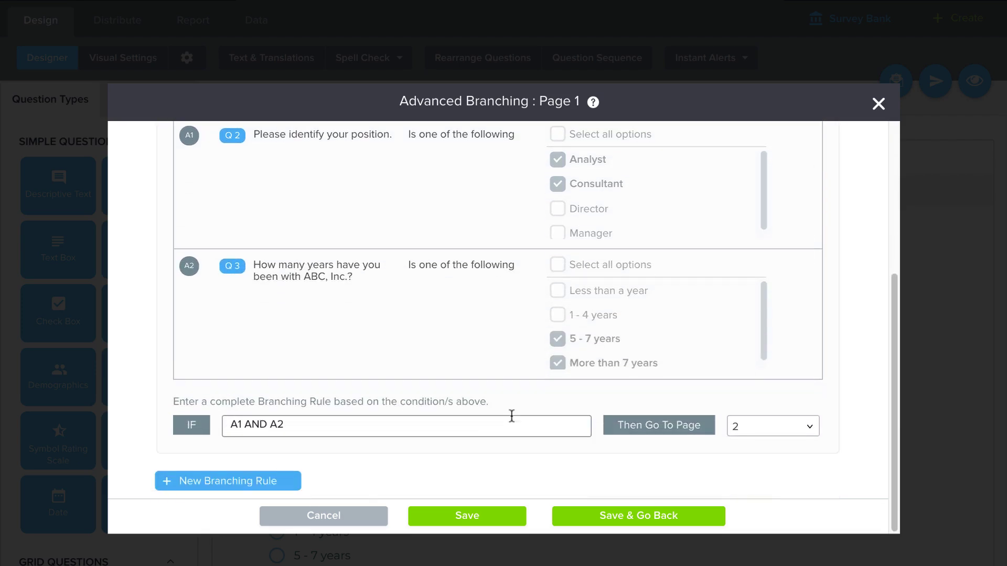
pyautogui.click(739, 435)
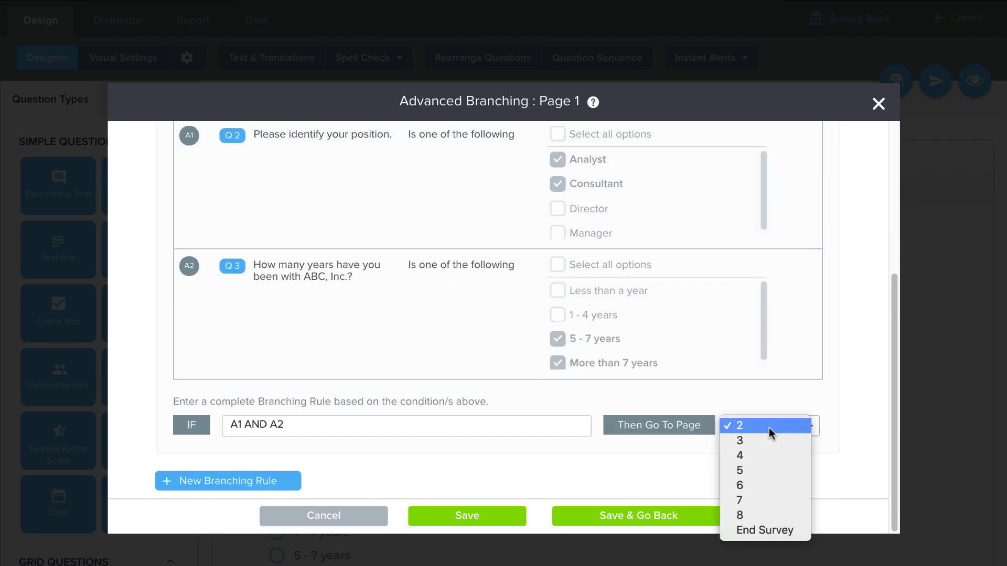
pyautogui.click(763, 483)
pyautogui.click(721, 513)
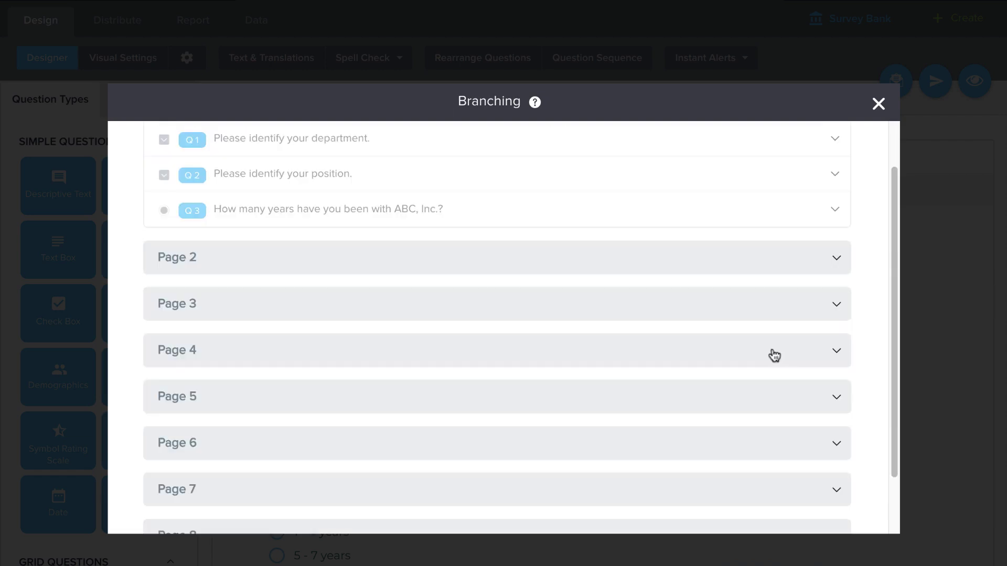
pyautogui.click(880, 104)
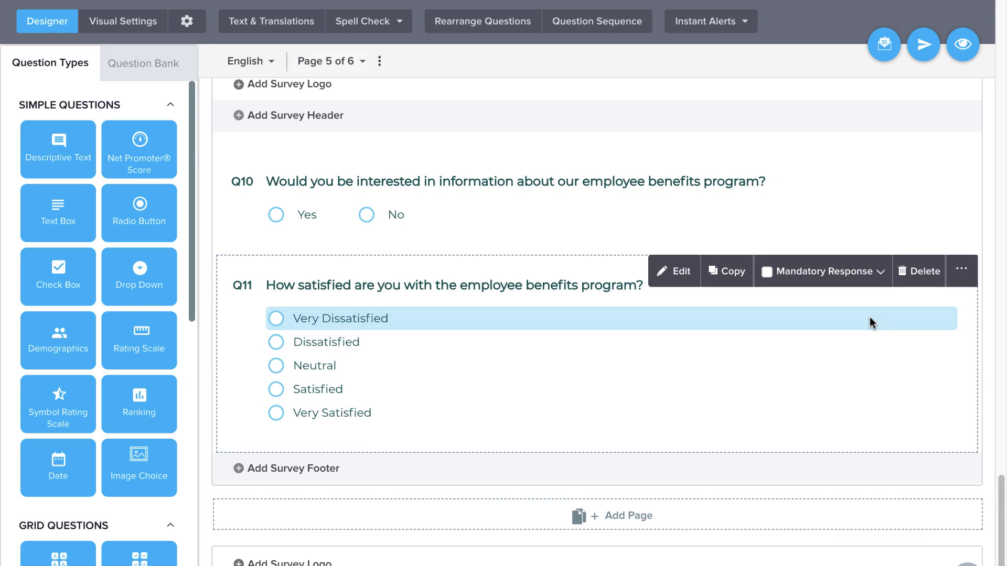
# Apply Question Display Logic to Q11 on benefits satisfaction, with Q10 as decision question and is one of the following: Yes, and save it
pyautogui.click(961, 173)
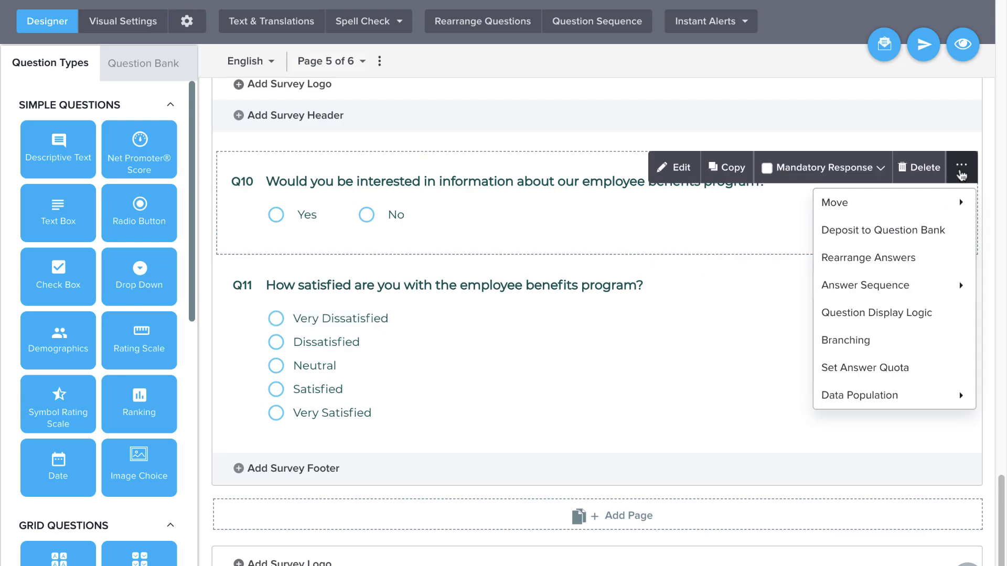
pyautogui.click(918, 313)
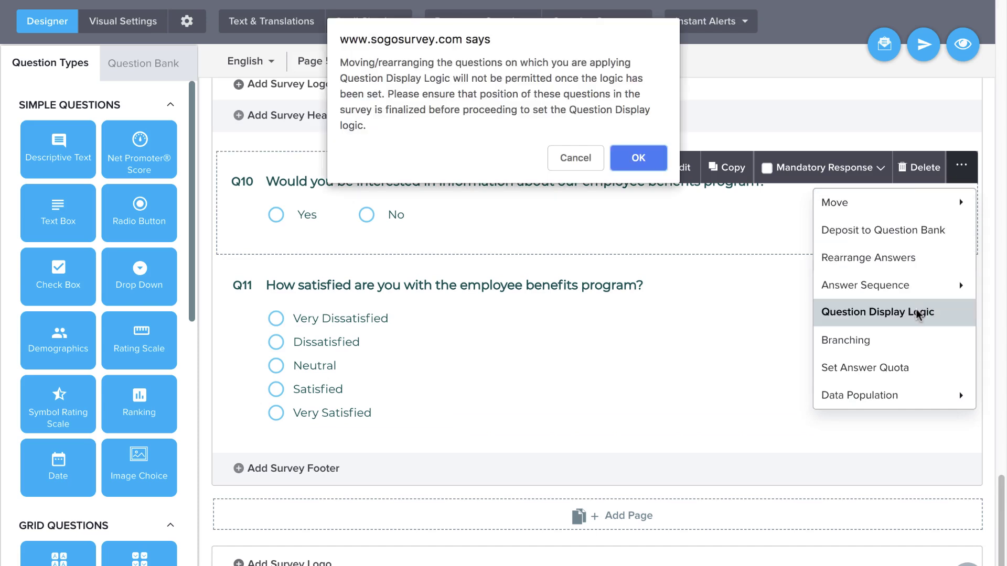
pyautogui.press('Return')
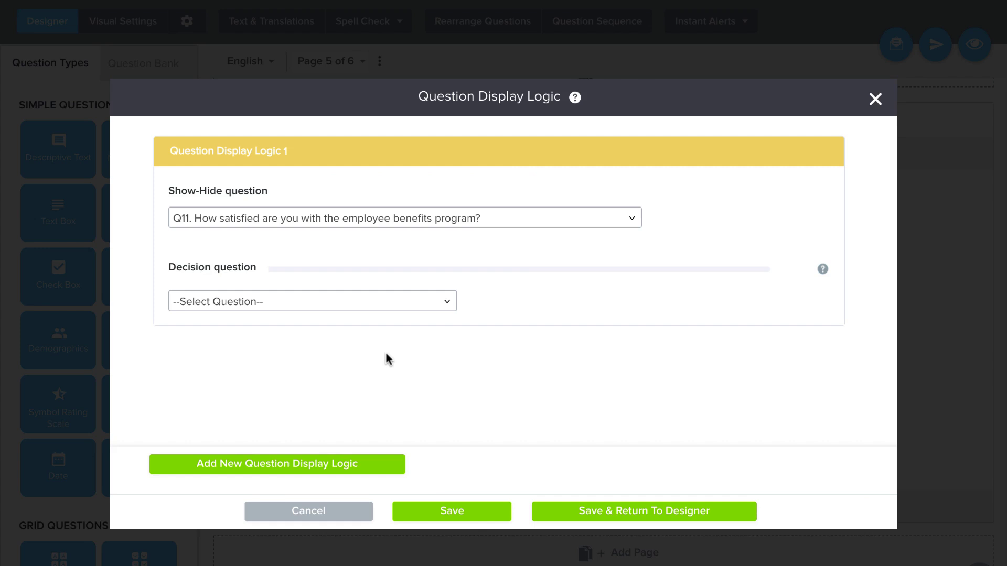
pyautogui.click(420, 302)
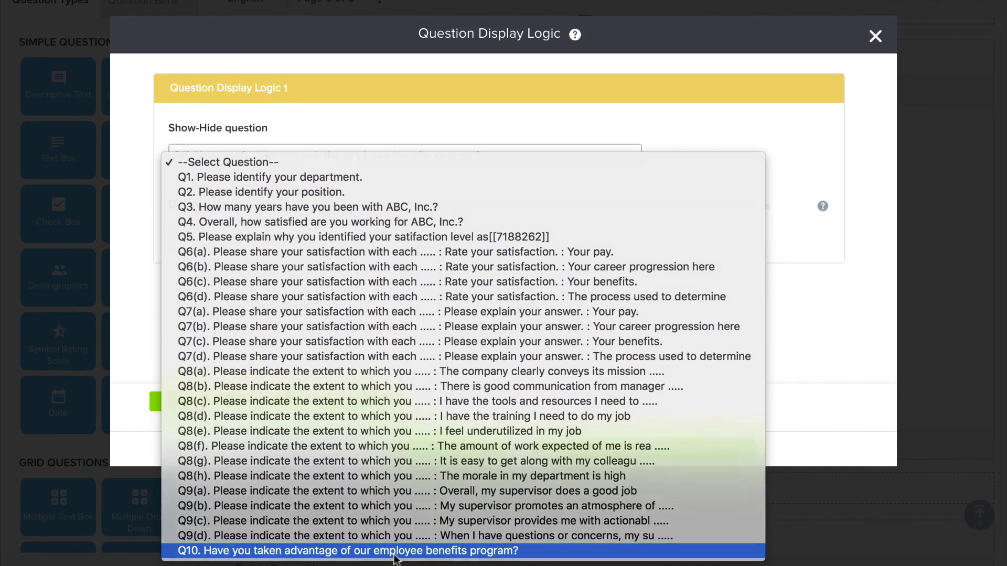
pyautogui.click(394, 553)
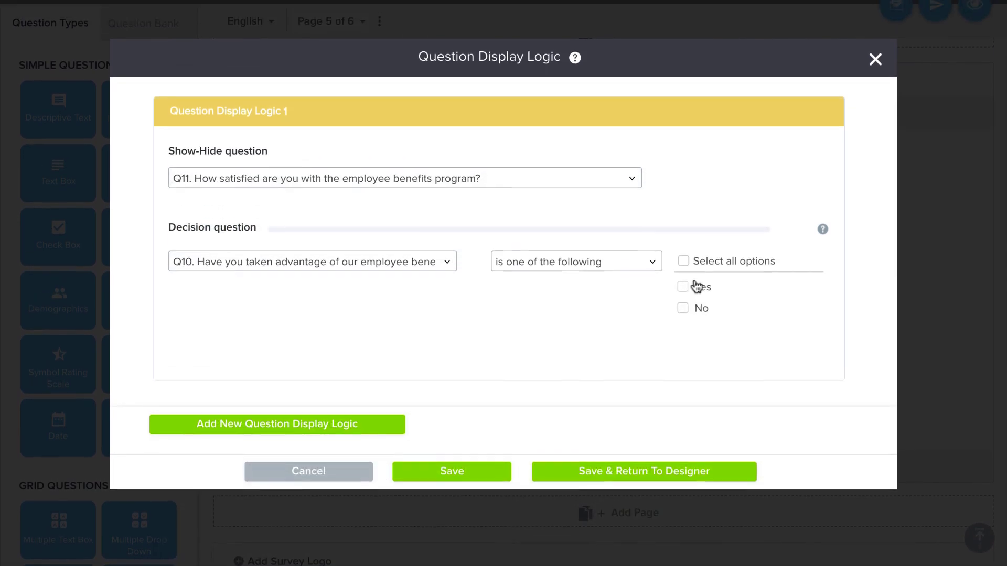
pyautogui.click(606, 504)
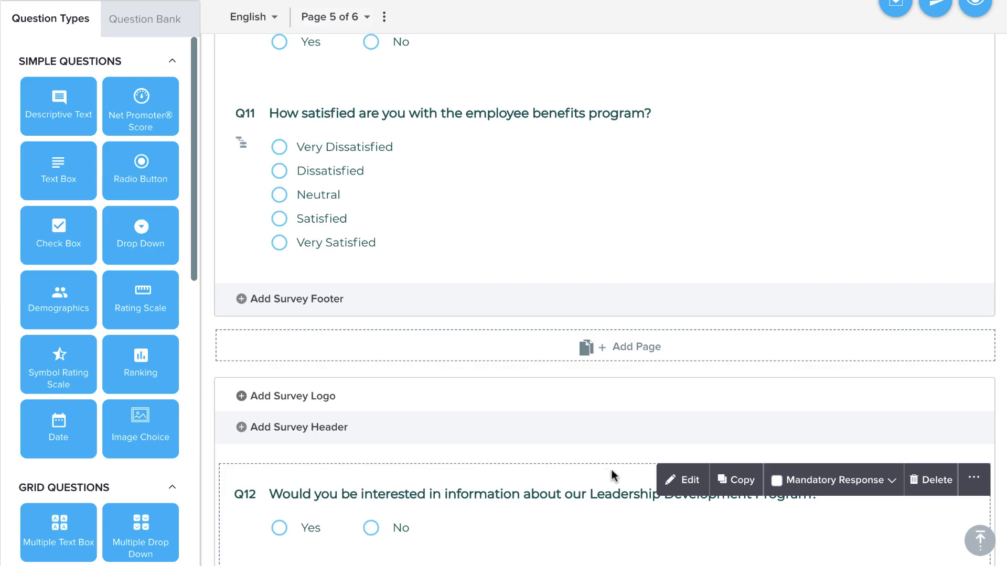
# Add a survey header on page 1 reading "Employee Satisfaction Survey"
pyautogui.click(980, 541)
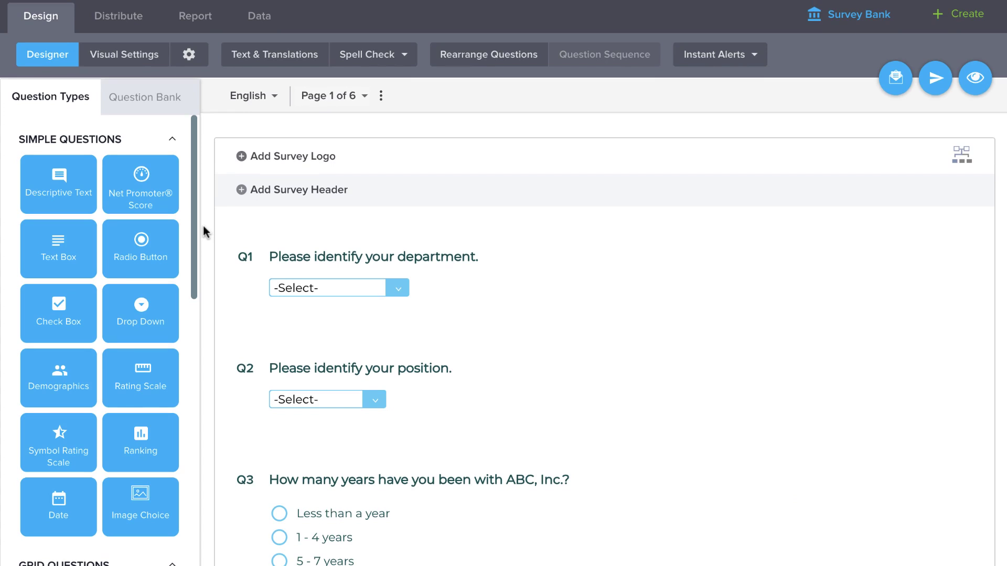
pyautogui.click(291, 192)
pyautogui.write('Employee Satisfaction Survey')
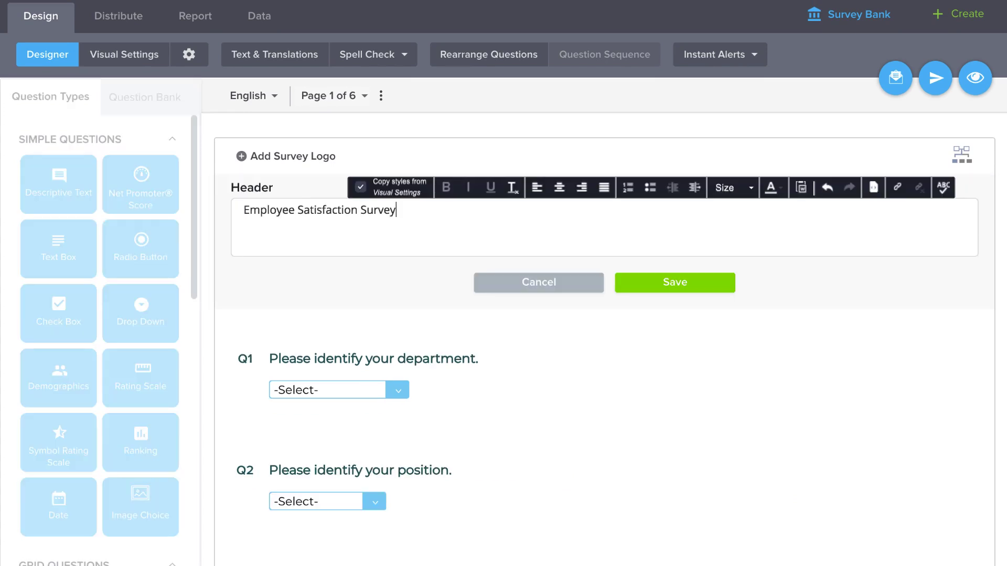
# Turn off the copied visual settings styles for the header text, make it bold, centred and size 20, and save it
pyautogui.press('super+a')
pyautogui.click(361, 187)
pyautogui.click(446, 187)
pyautogui.click(559, 187)
pyautogui.click(735, 188)
pyautogui.scroll(-3, 730, 275)
pyautogui.click(730, 274)
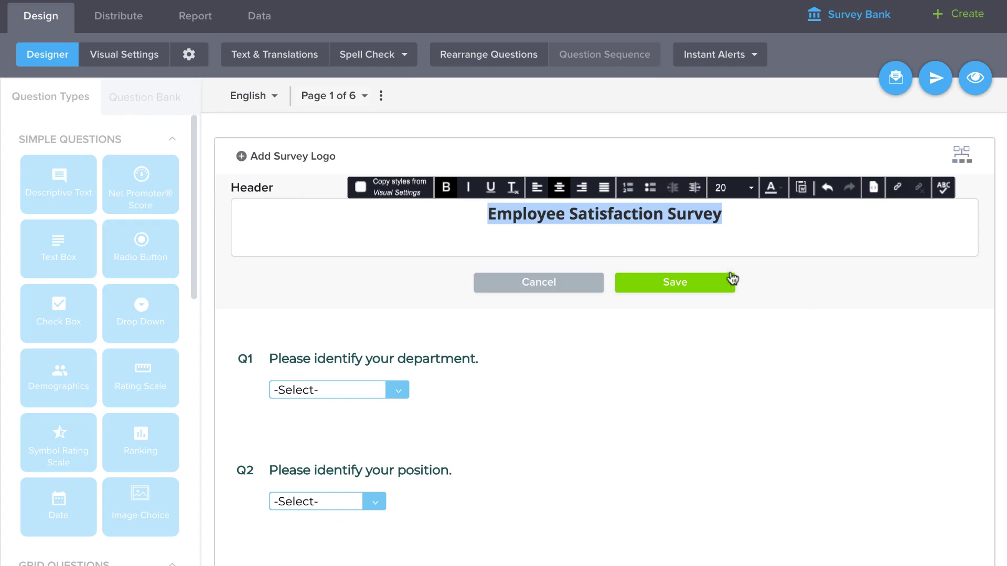
pyautogui.click(719, 283)
# Add the account logo, centred, as the survey logo and save it
pyautogui.click(327, 155)
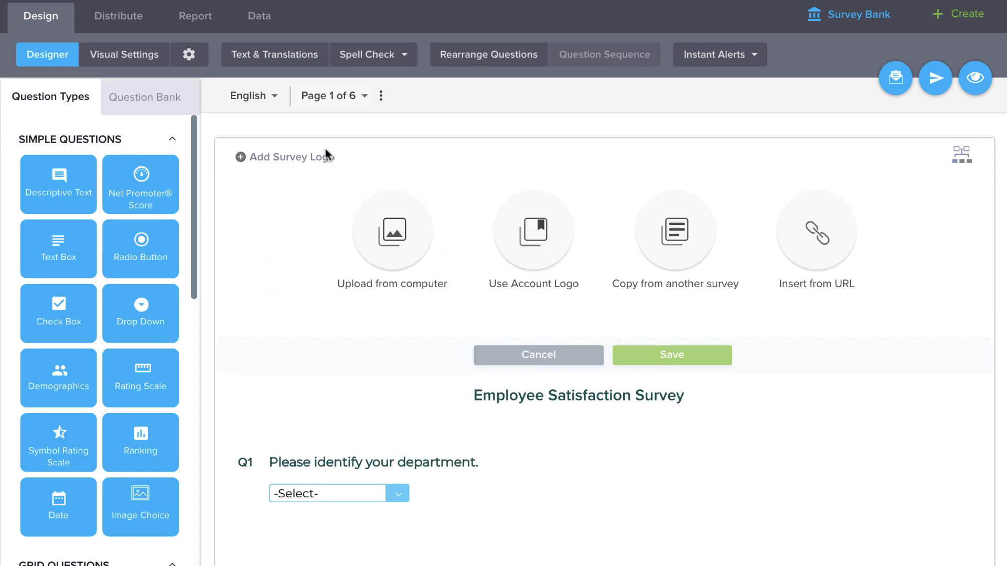
pyautogui.click(526, 224)
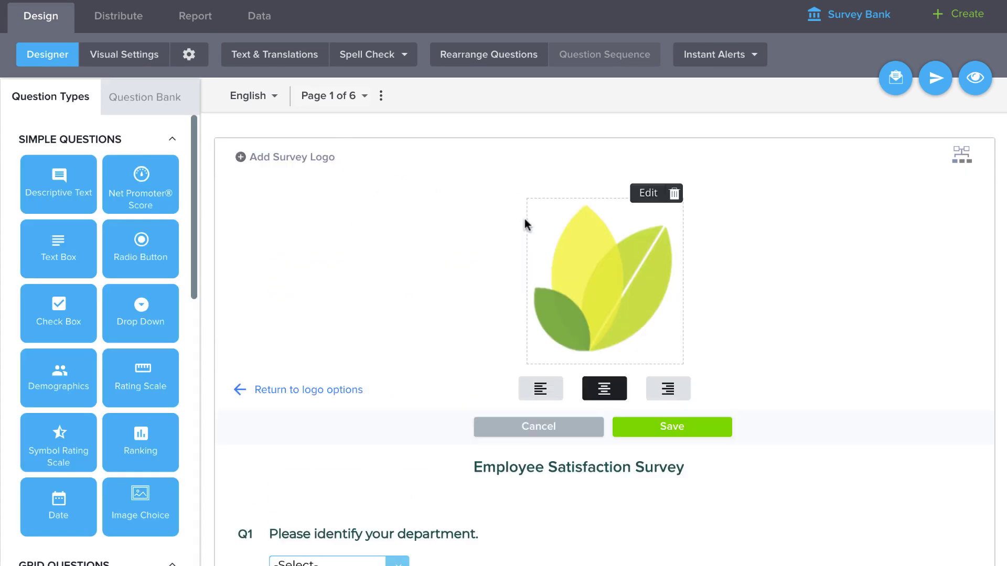
pyautogui.click(652, 427)
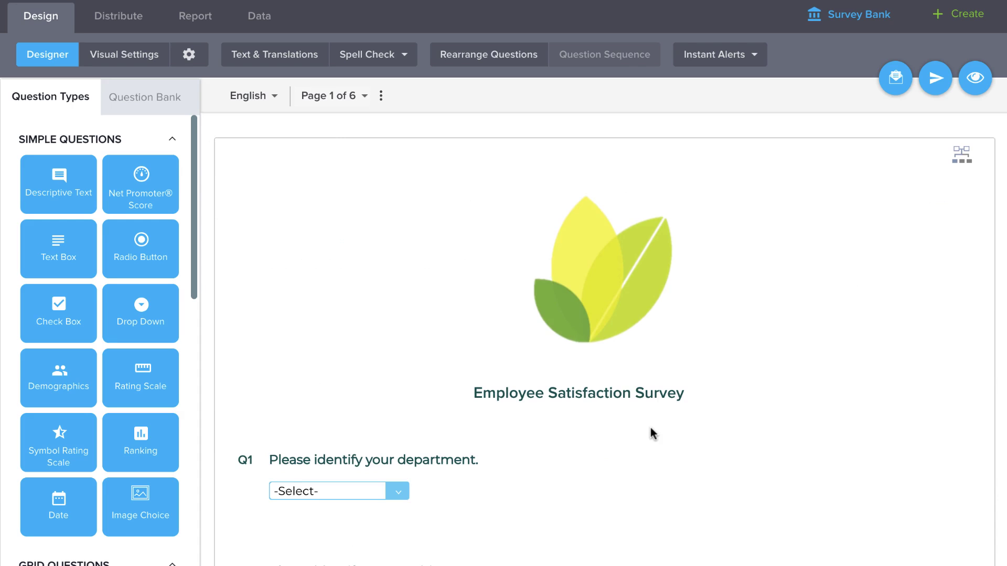
# Set Data Population for Q1 "Please identify your department." to Pre [Hidden]
pyautogui.scroll(-3, 650, 427)
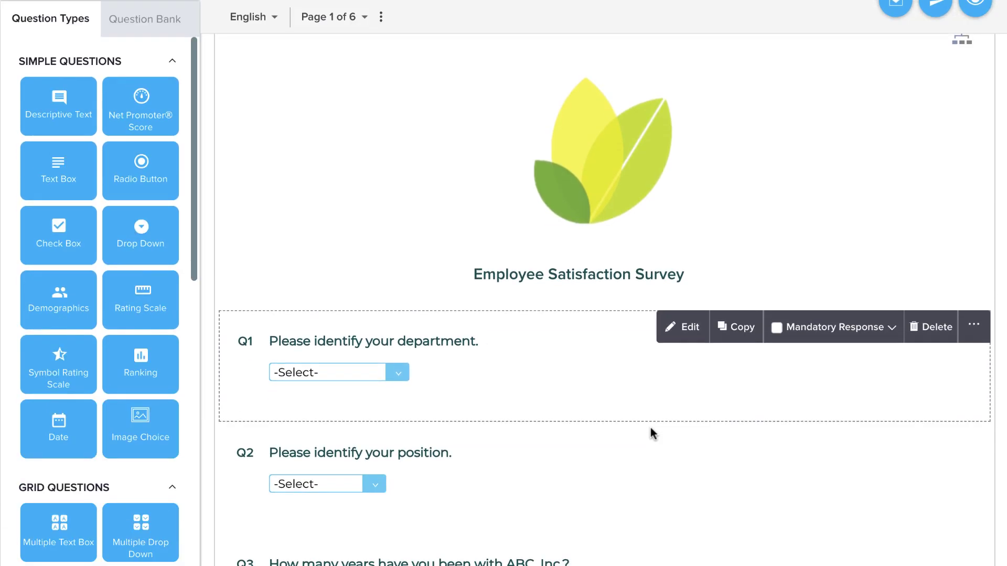
pyautogui.scroll(-3, 650, 426)
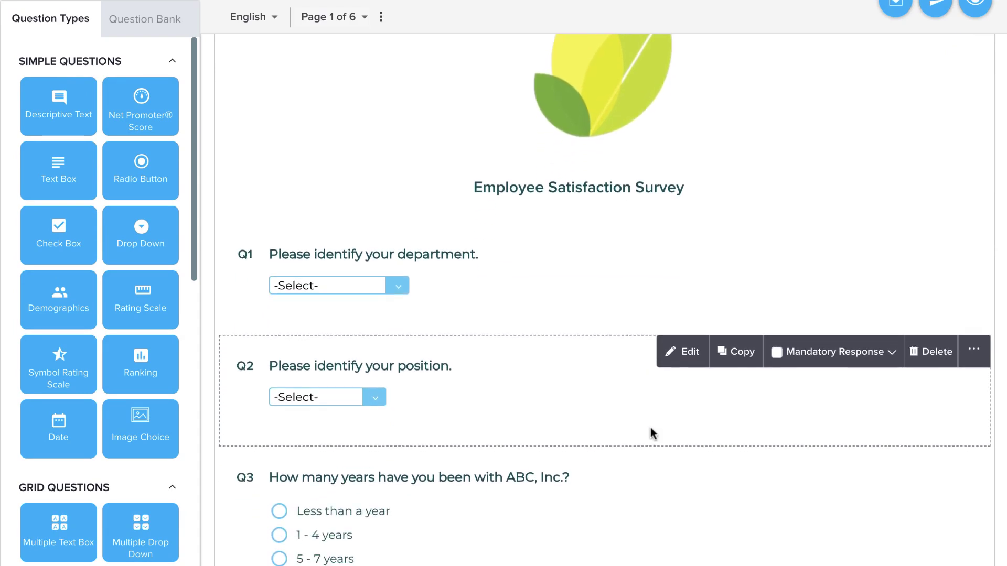
pyautogui.scroll(-1, 651, 429)
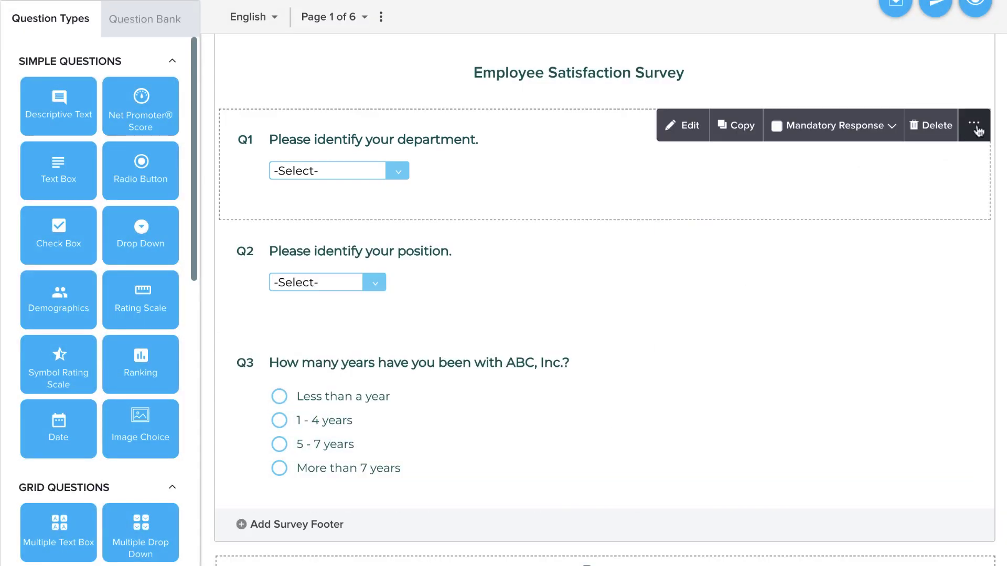
pyautogui.click(974, 128)
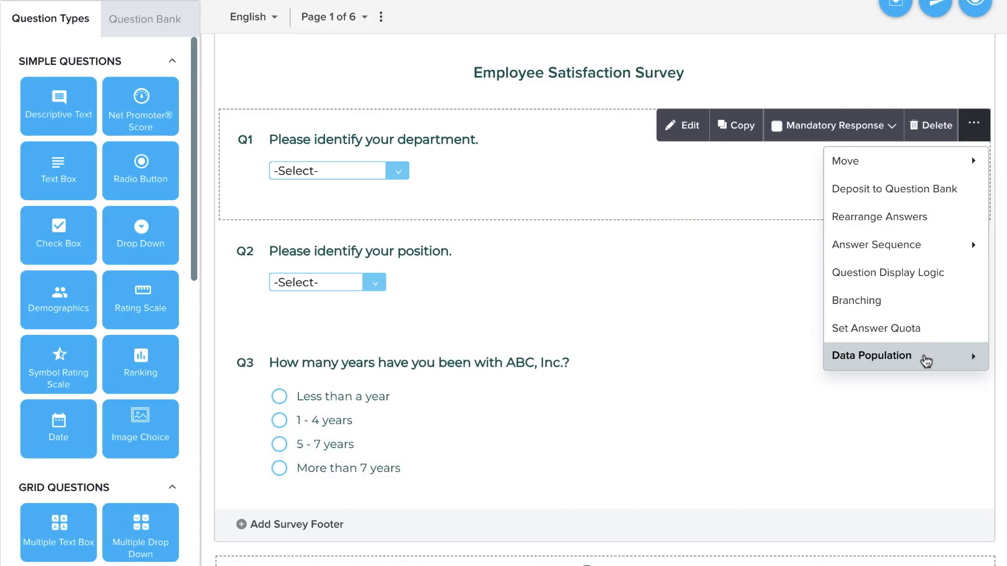
pyautogui.moveTo(926, 362)
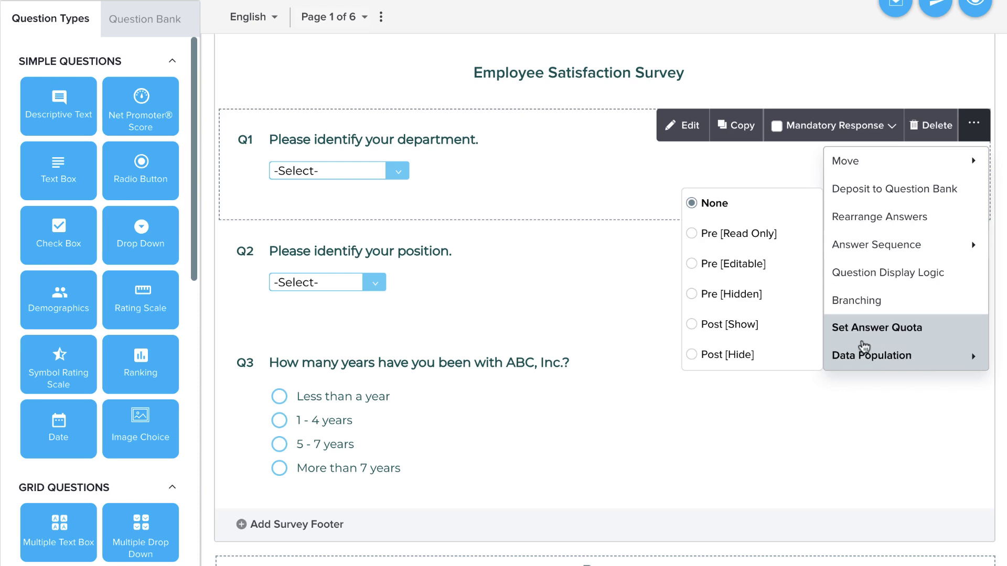
pyautogui.click(744, 296)
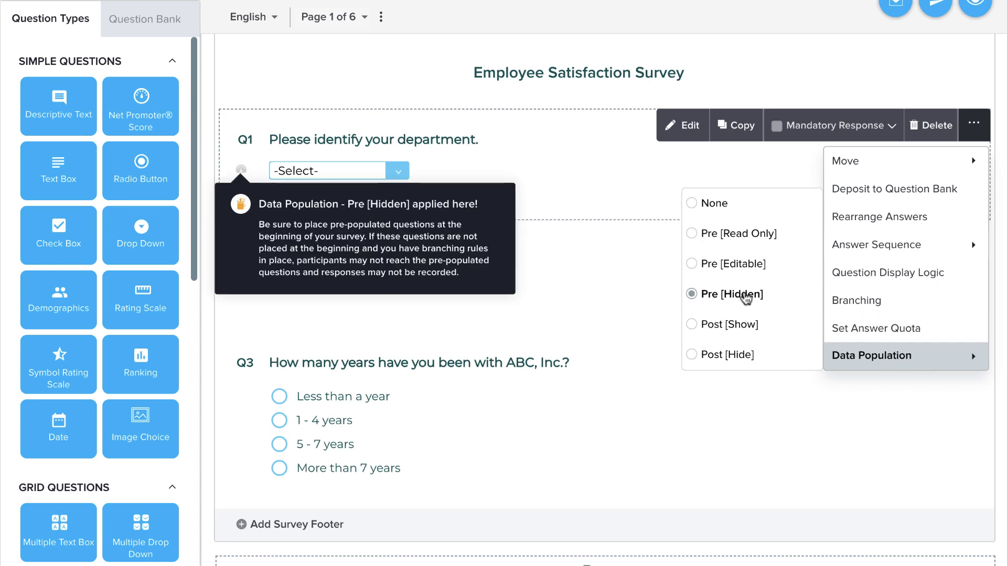
pyautogui.click(665, 289)
# Set Data Population to Pre [Hidden] for Q2 on position and Q3 on years with ABC, Inc
pyautogui.click(974, 235)
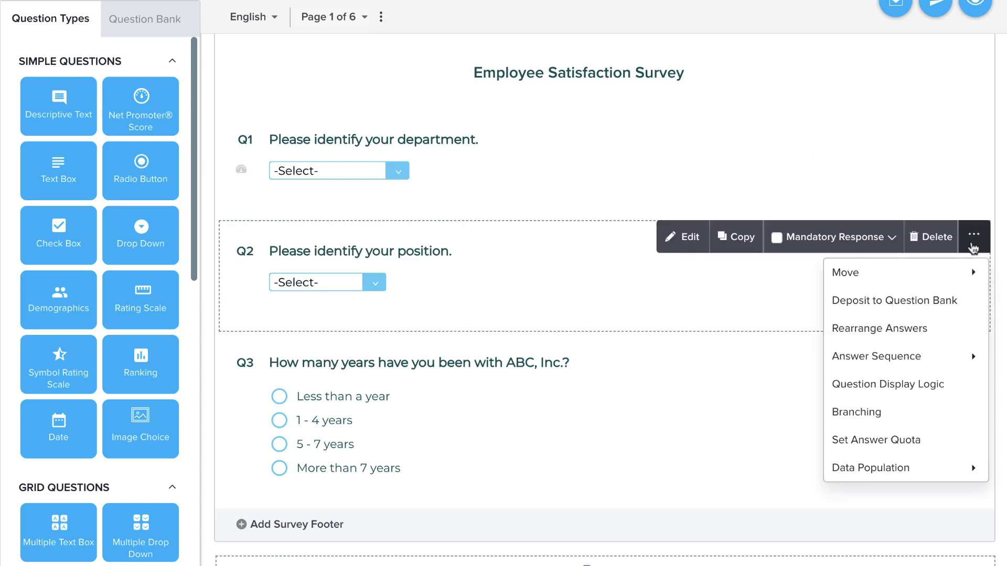
pyautogui.moveTo(879, 468)
pyautogui.click(753, 407)
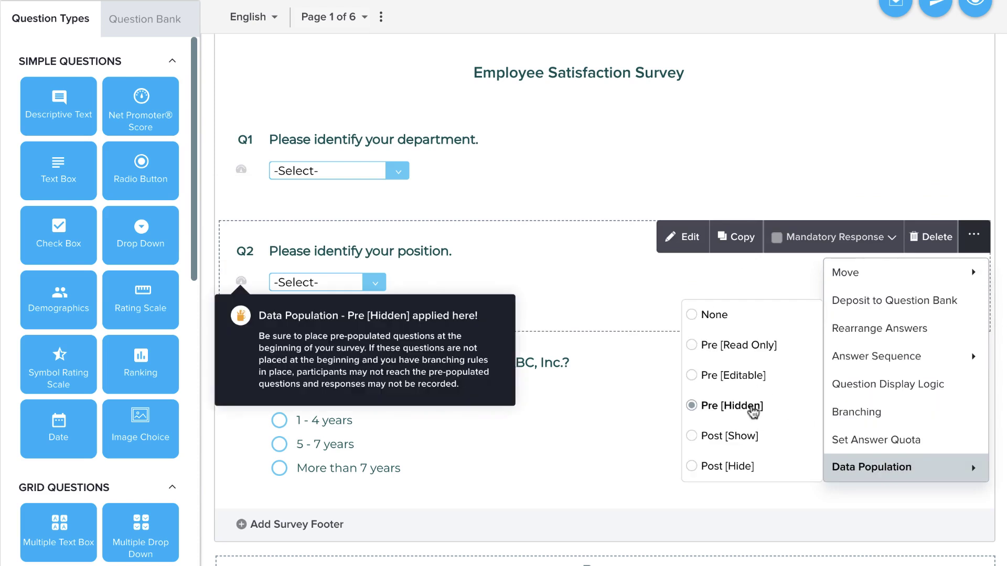
pyautogui.click(973, 346)
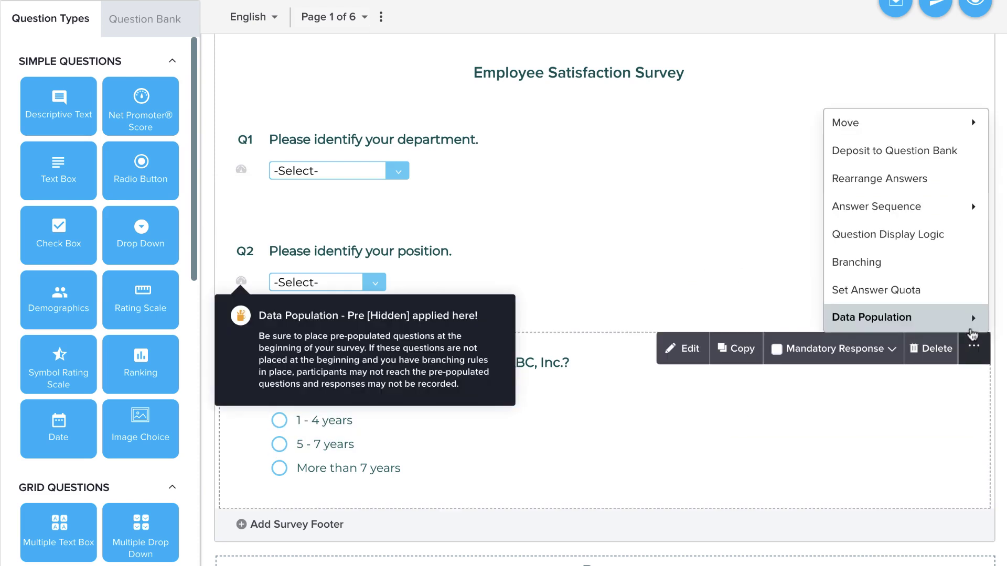
pyautogui.moveTo(967, 323)
pyautogui.click(745, 257)
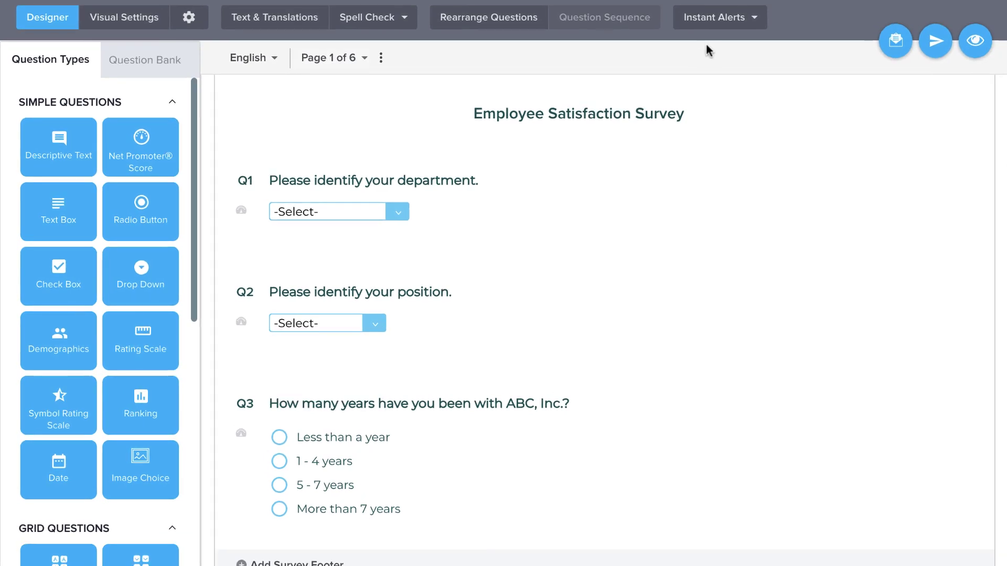
# View the new rule setup under Rules & Alerts and the Instant Thanks details page
pyautogui.click(677, 26)
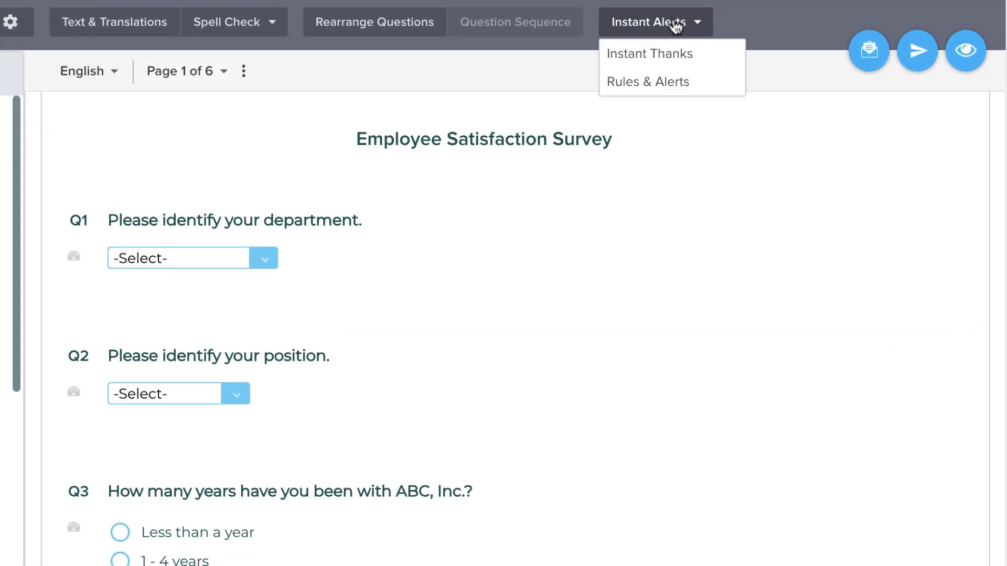
pyautogui.click(666, 82)
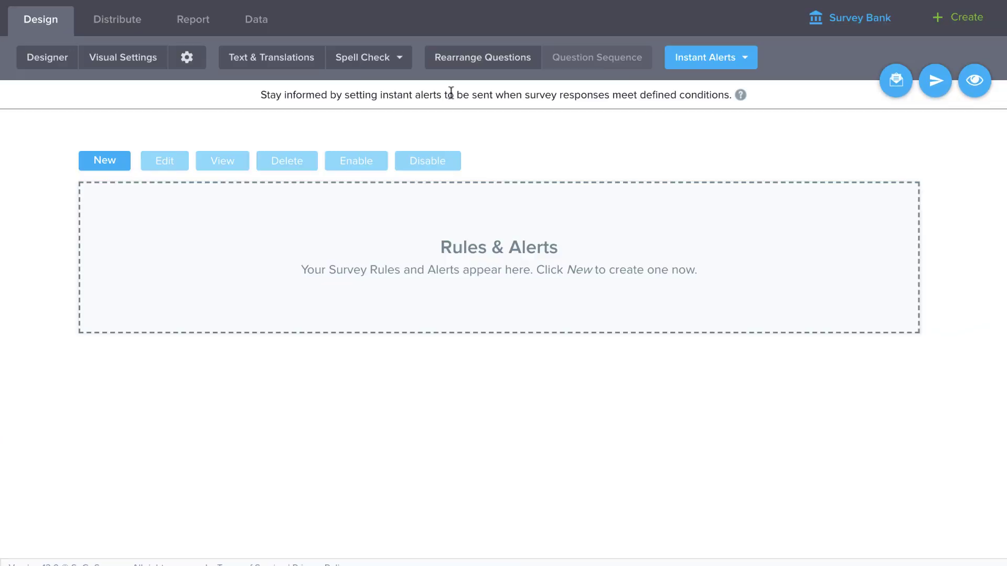
pyautogui.click(108, 161)
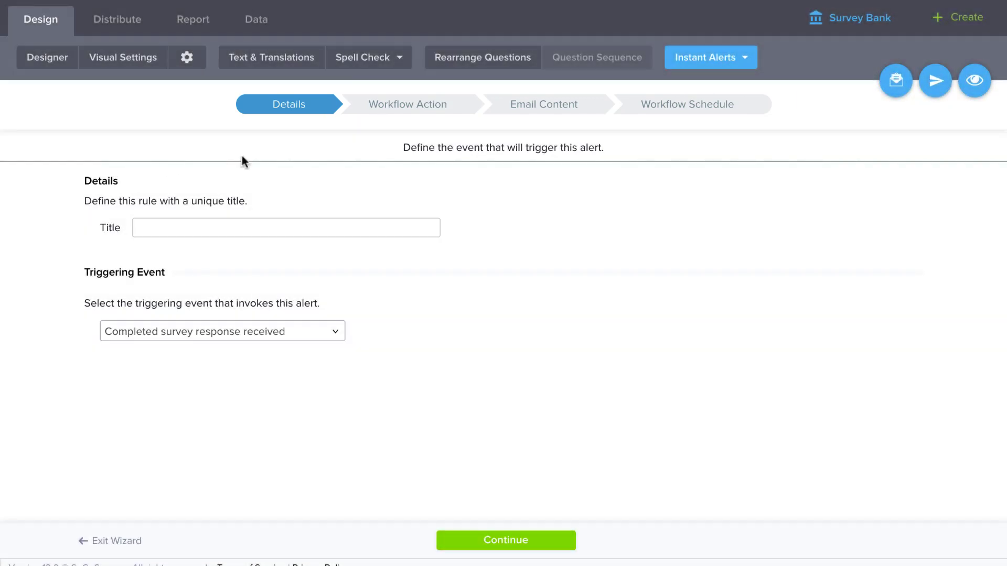
pyautogui.click(723, 63)
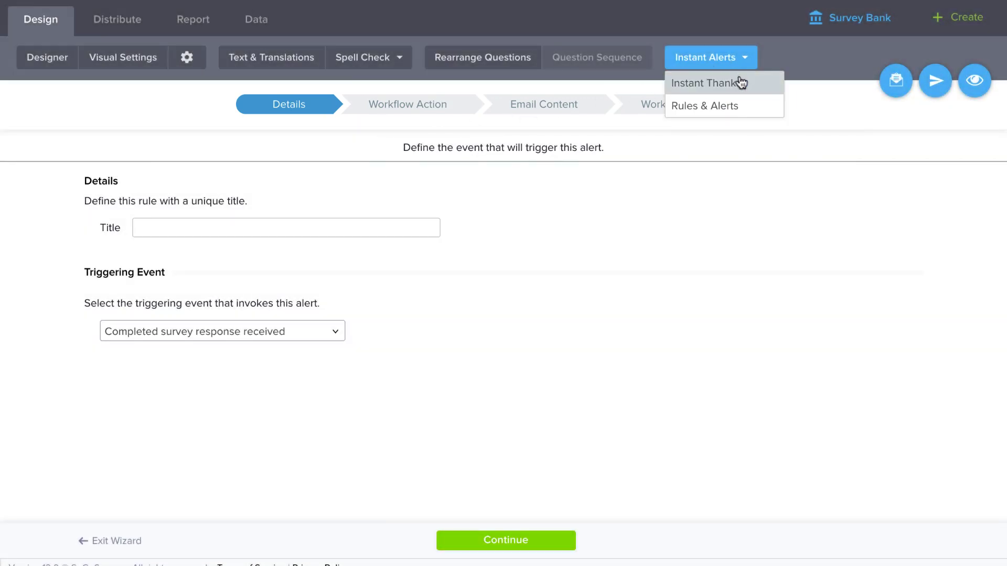
pyautogui.click(748, 92)
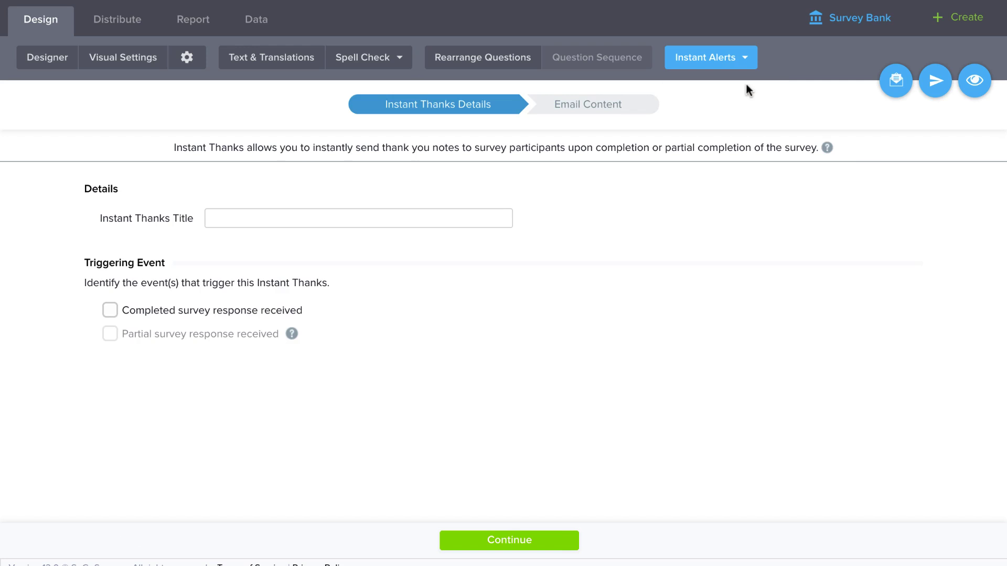